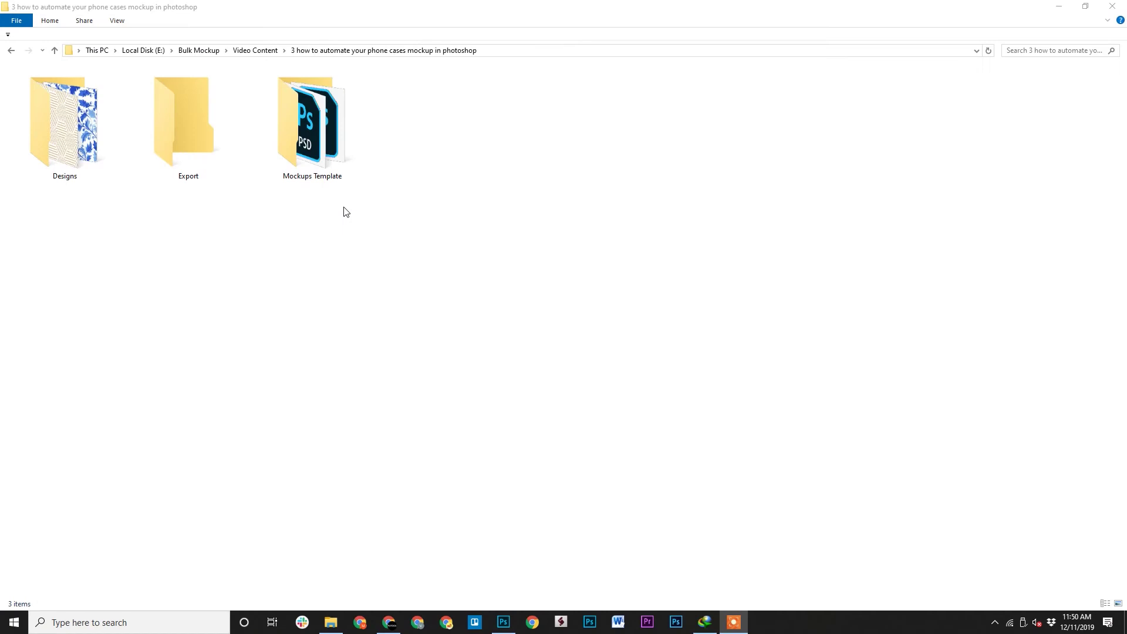
Step: Open the Mockups Template folder and drag all five template PSDs into Photoshop
{"action": "double_click", "coordinate": [311, 154]}
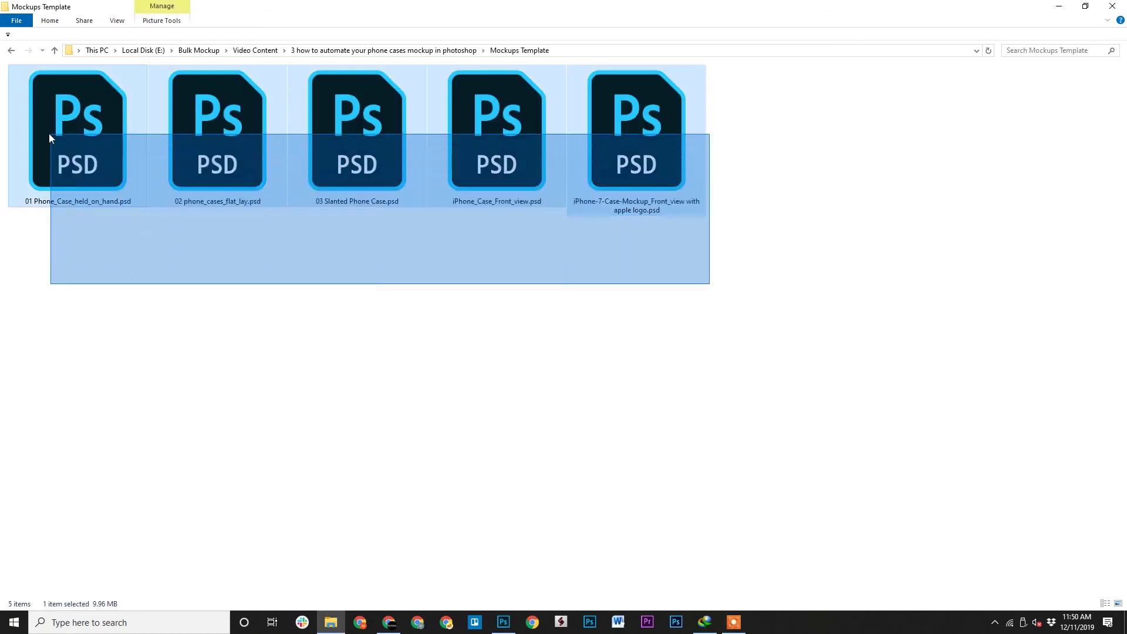
{"action": "left_click_drag", "start_coordinate": [712, 289], "coordinate": [49, 133]}
{"action": "mouse_move", "coordinate": [76, 175]}
{"action": "left_mouse_down"}
{"action": "mouse_move", "coordinate": [422, 513]}
{"action": "mouse_move", "coordinate": [502, 360]}
{"action": "left_mouse_up"}
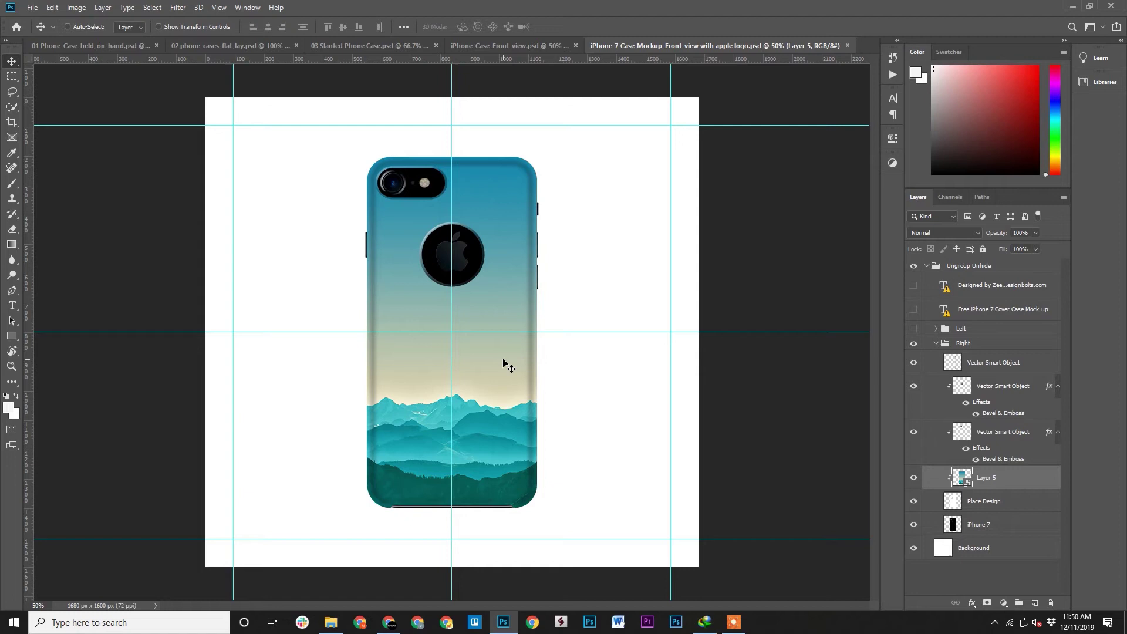
Step: Close the five open mockup documents to return to Photoshop's Home screen
{"action": "left_click", "coordinate": [848, 46]}
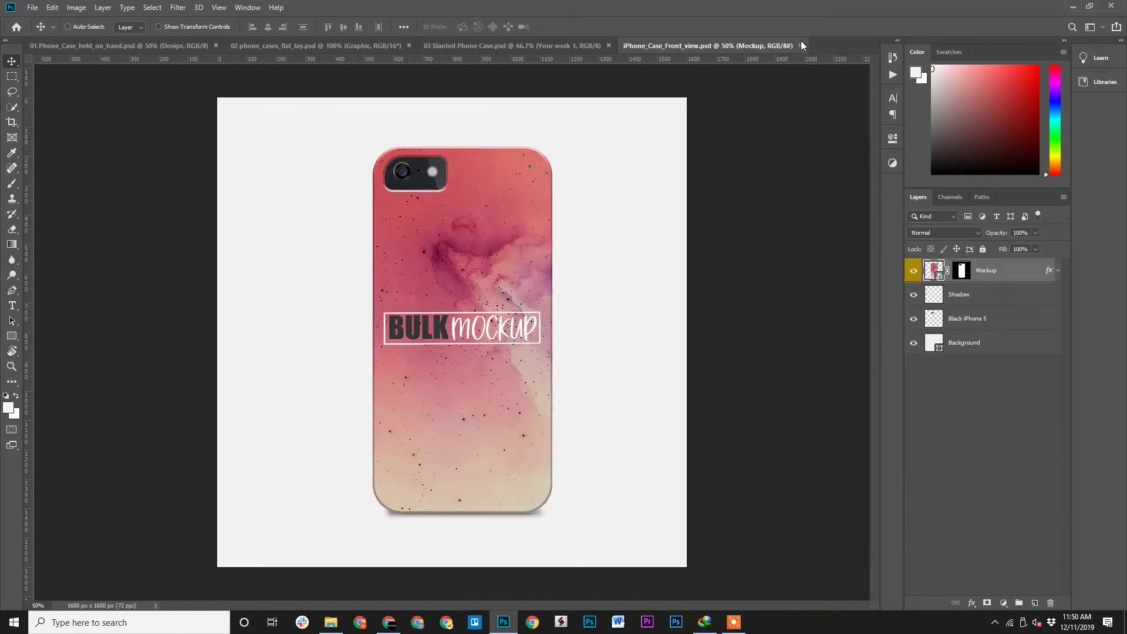
{"action": "left_click", "coordinate": [800, 45]}
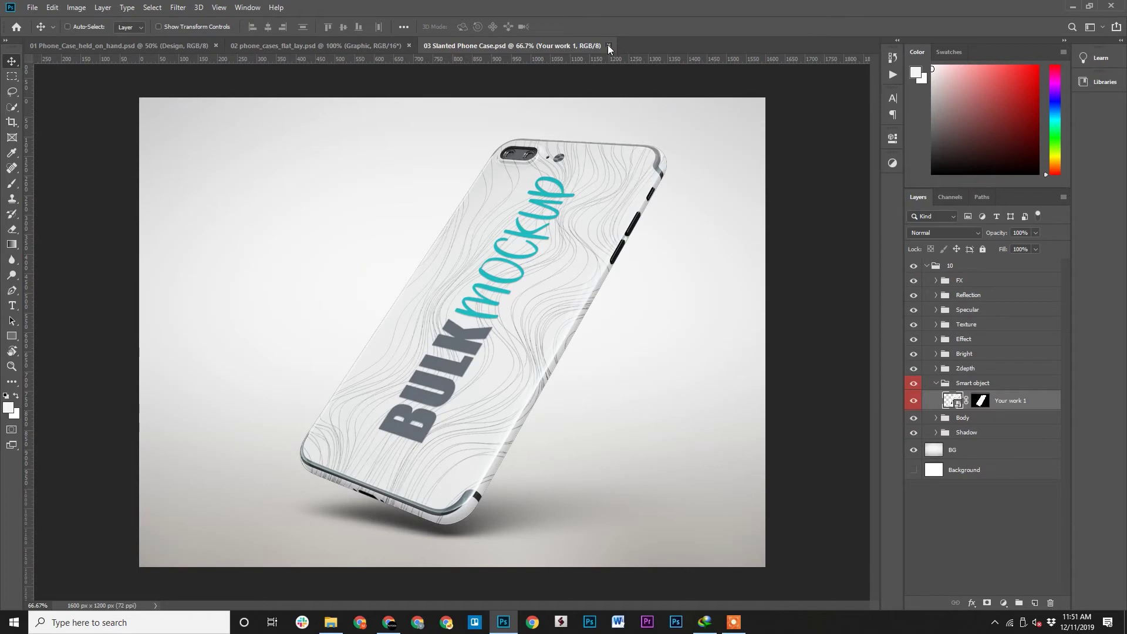
{"action": "left_click", "coordinate": [607, 45]}
{"action": "left_click", "coordinate": [410, 45]}
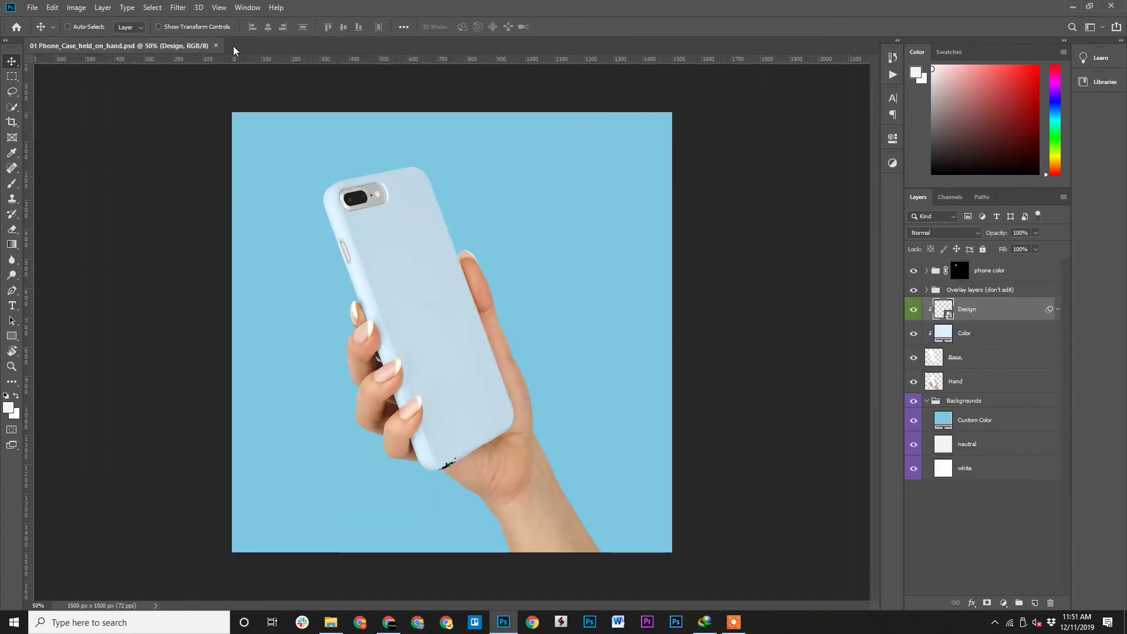
{"action": "left_click", "coordinate": [218, 45]}
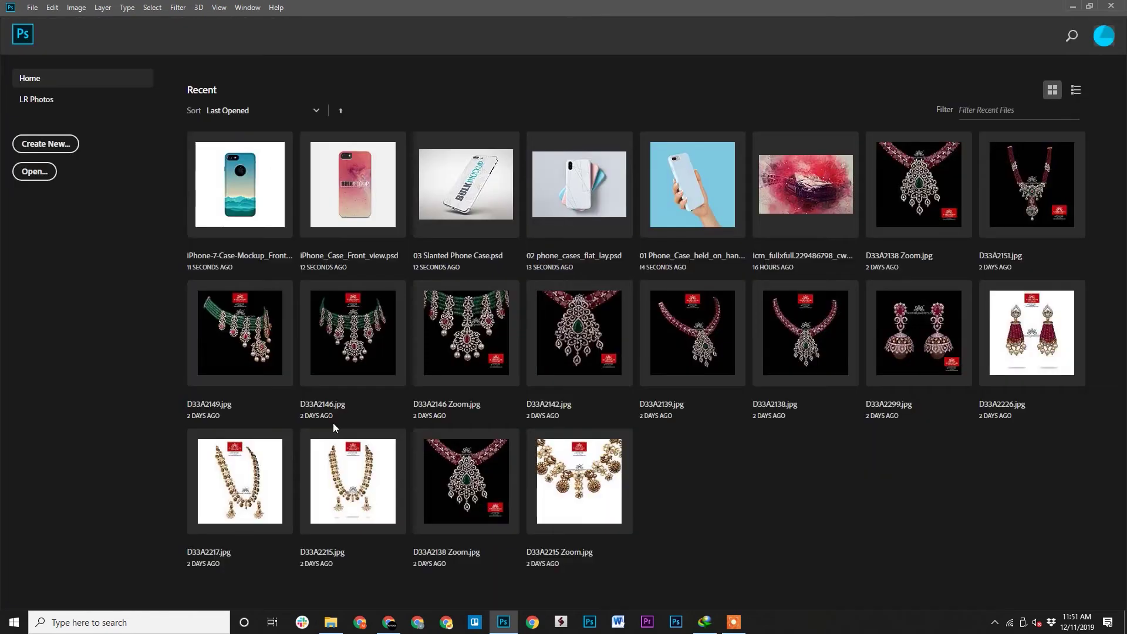
Step: Return to the project folder and open Designs to view the ten design images
{"action": "left_click", "coordinate": [330, 622]}
{"action": "left_click", "coordinate": [466, 317]}
{"action": "left_click", "coordinate": [438, 50]}
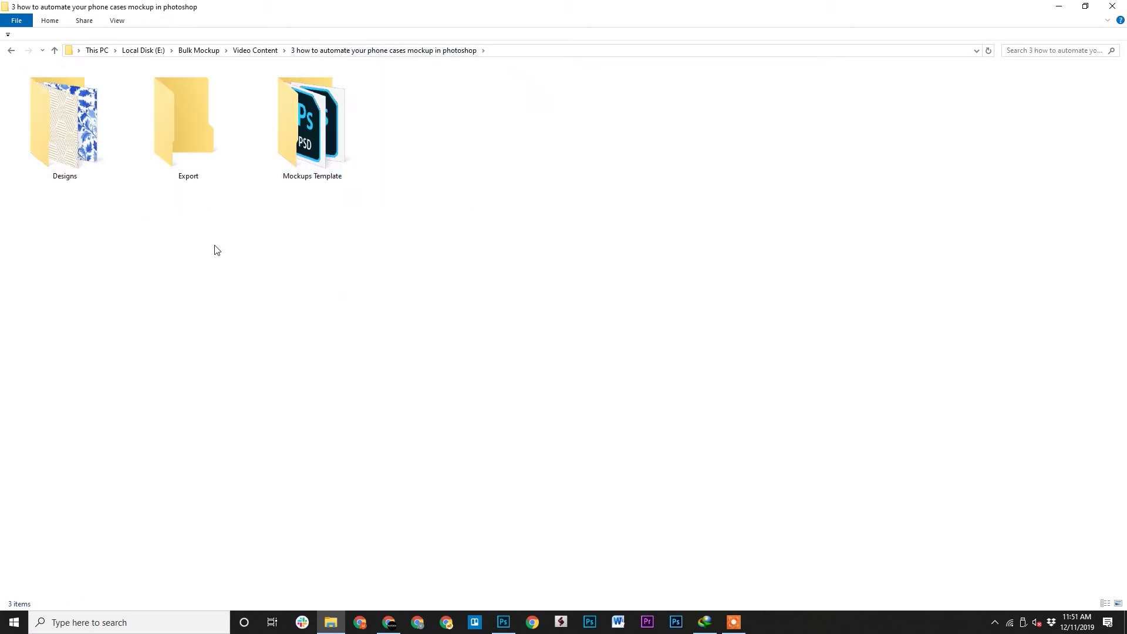
{"action": "double_click", "coordinate": [78, 134]}
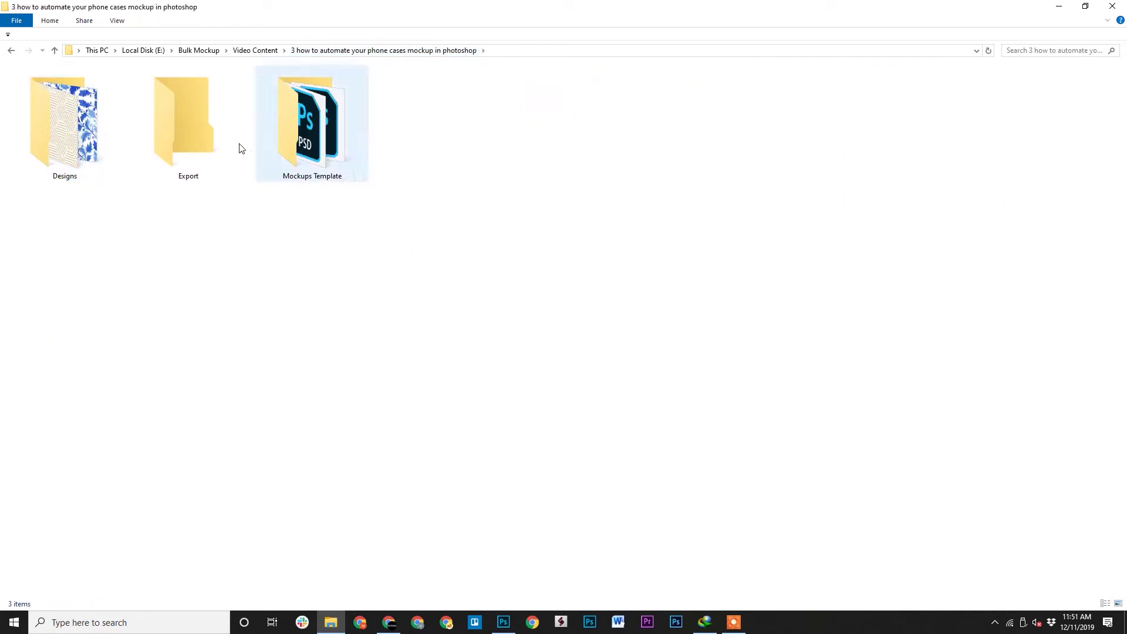
Step: Check the empty Export folder, the five templates and Designs, ending in the project folder
{"action": "double_click", "coordinate": [201, 126]}
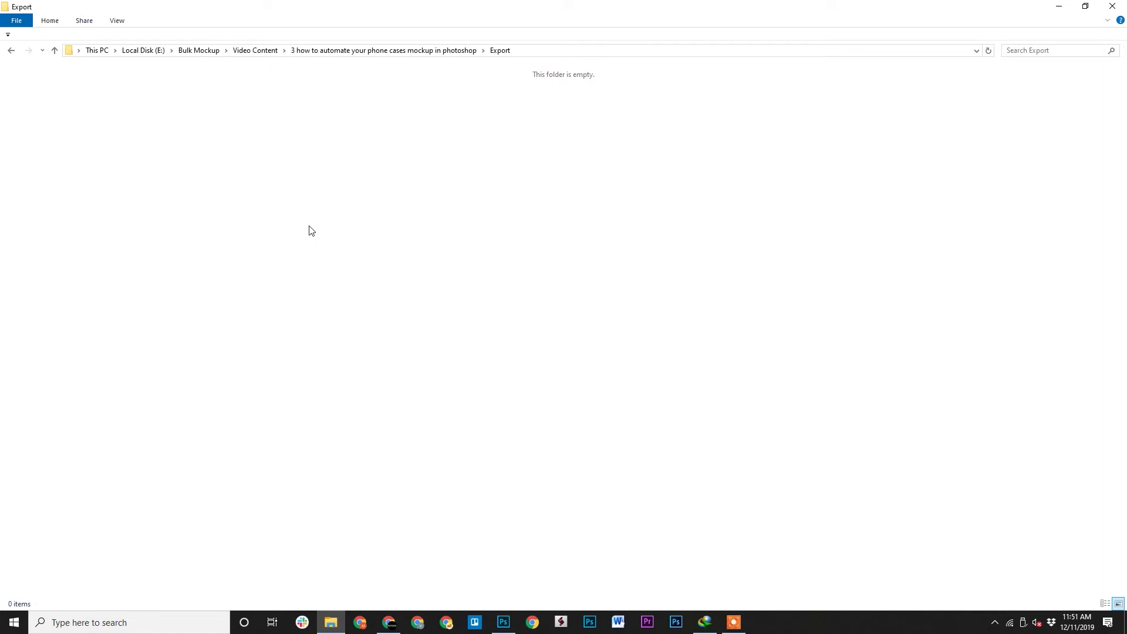
{"action": "left_click", "coordinate": [364, 50]}
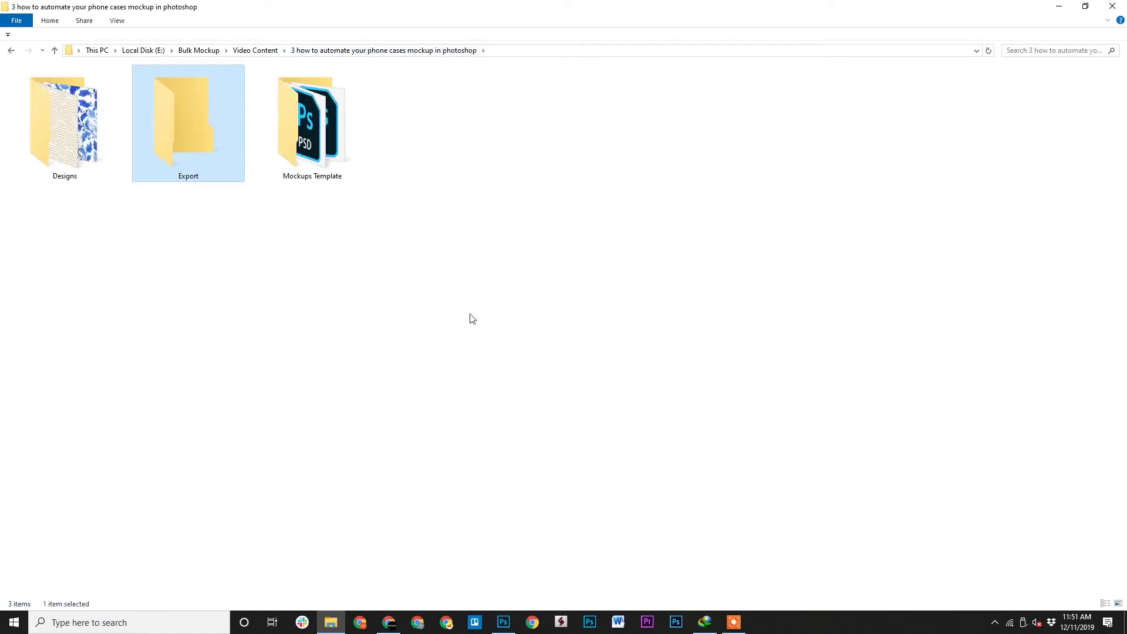
{"action": "double_click", "coordinate": [311, 123]}
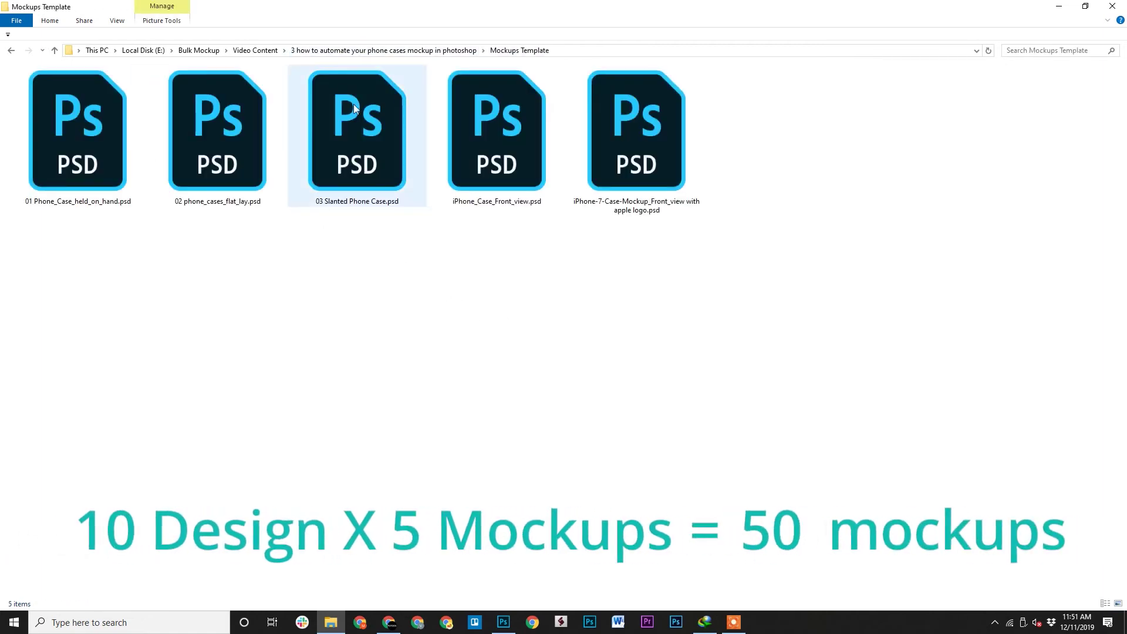
{"action": "left_click", "coordinate": [361, 50]}
{"action": "double_click", "coordinate": [97, 105]}
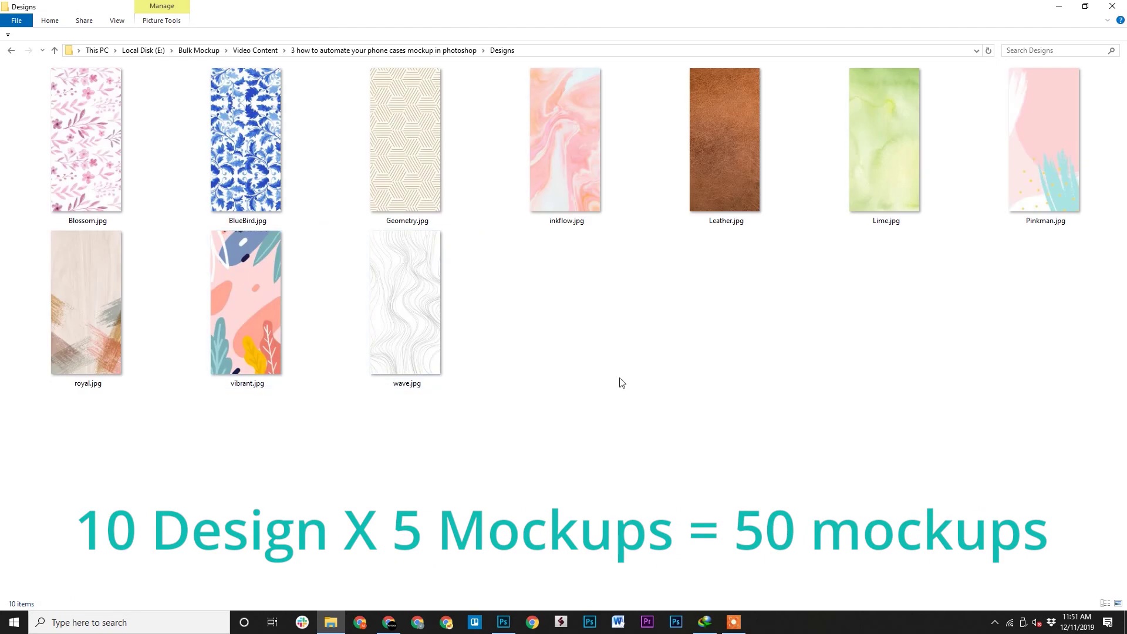
{"action": "left_click", "coordinate": [429, 51]}
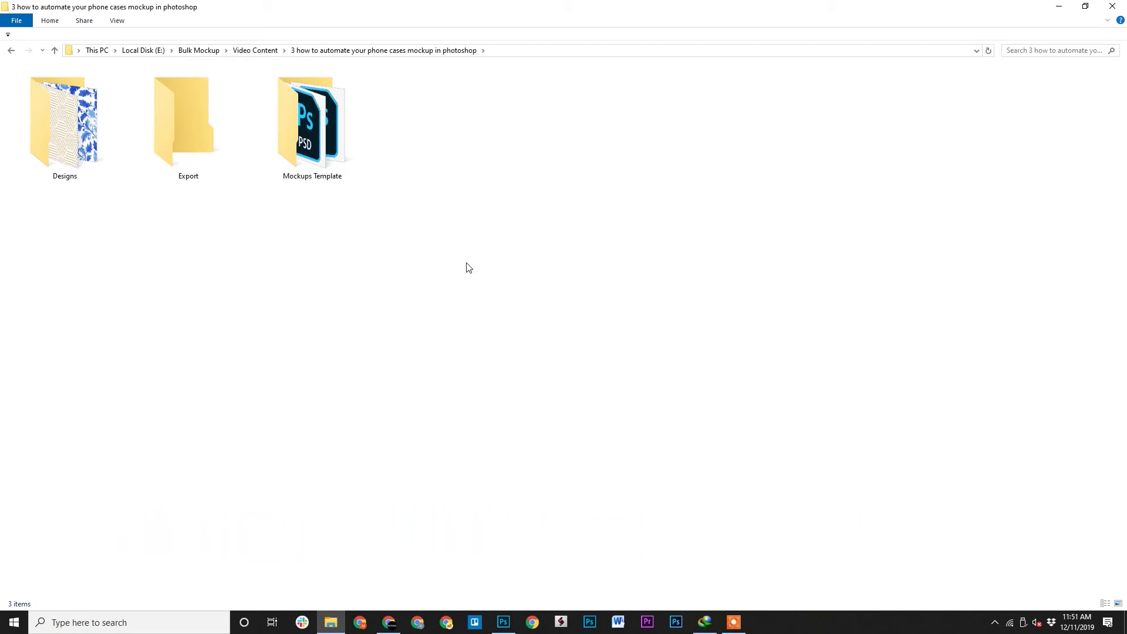
Step: Launch the Bulk Mock_up Script from Photoshop's File > Scripts menu
{"action": "left_click", "coordinate": [503, 622]}
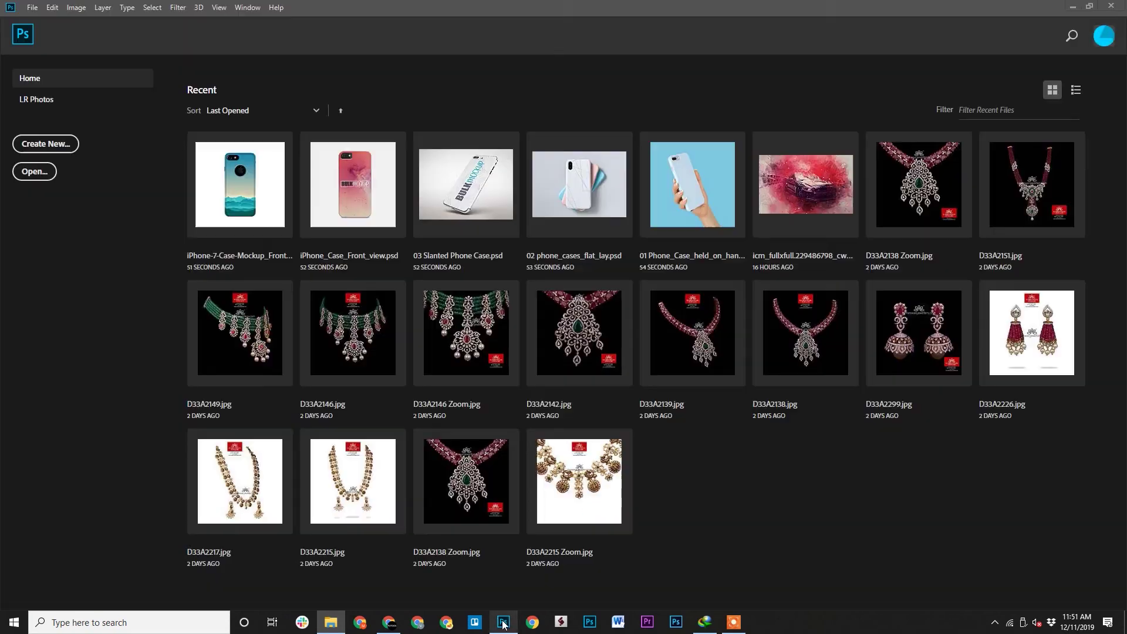
{"action": "left_click", "coordinate": [35, 9]}
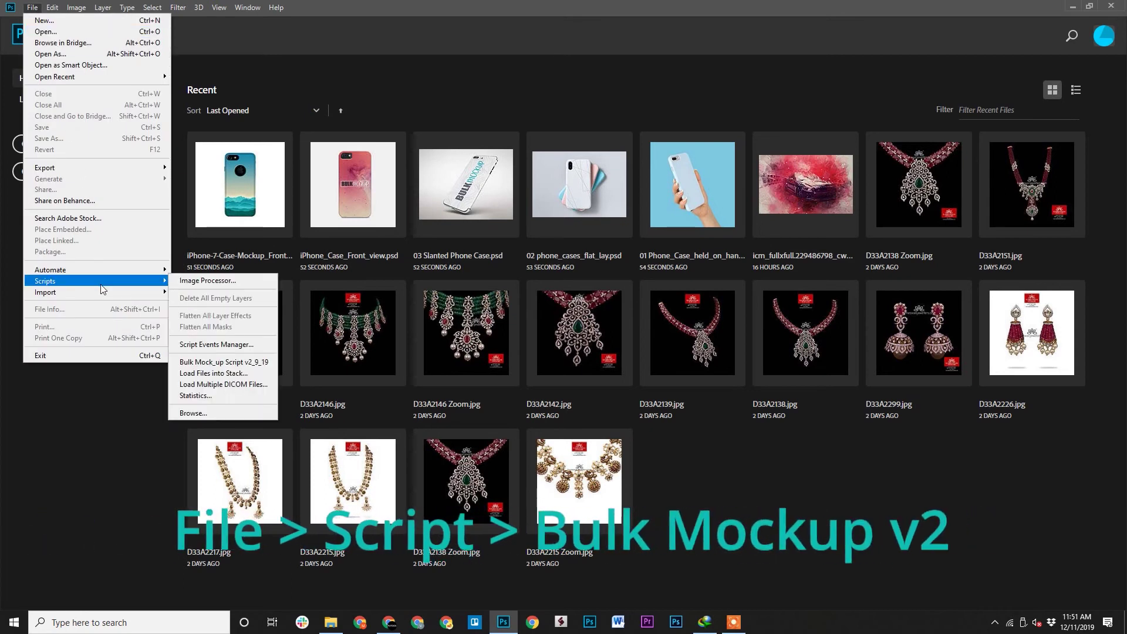
{"action": "mouse_move", "coordinate": [46, 282]}
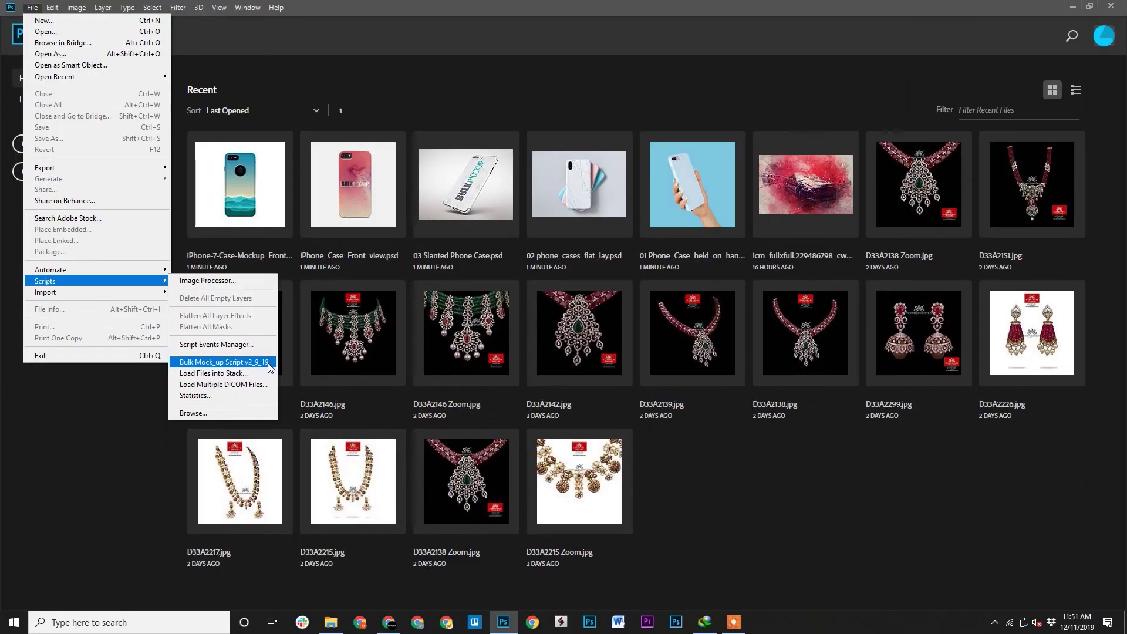
{"action": "left_click", "coordinate": [269, 362]}
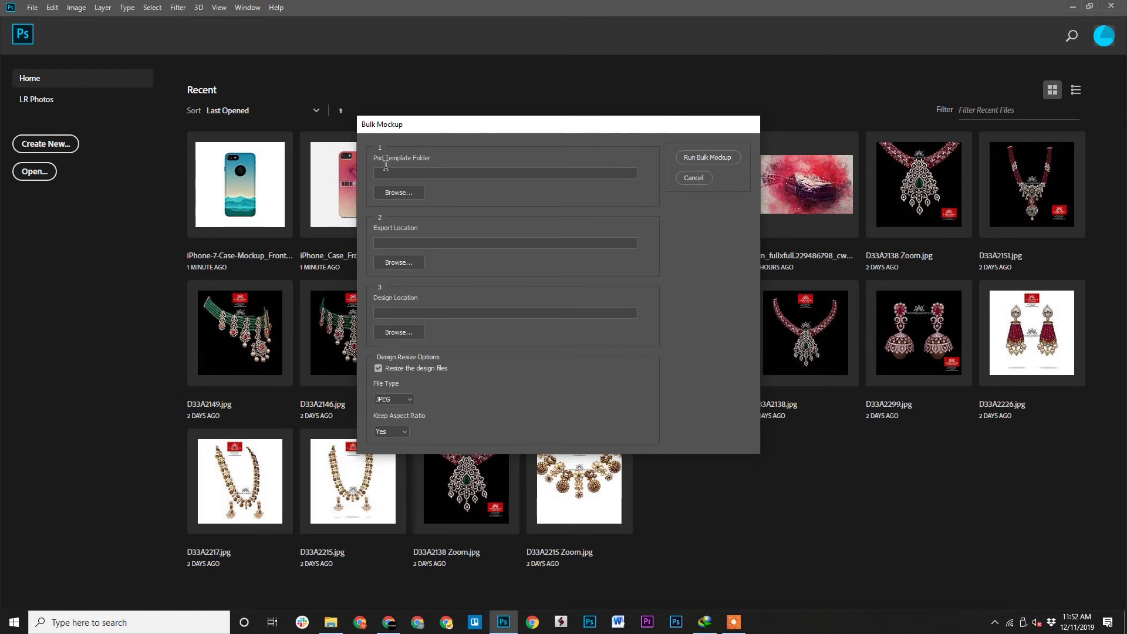
Step: Set Mockups Template as the template folder and Export as the output folder
{"action": "left_click", "coordinate": [414, 194]}
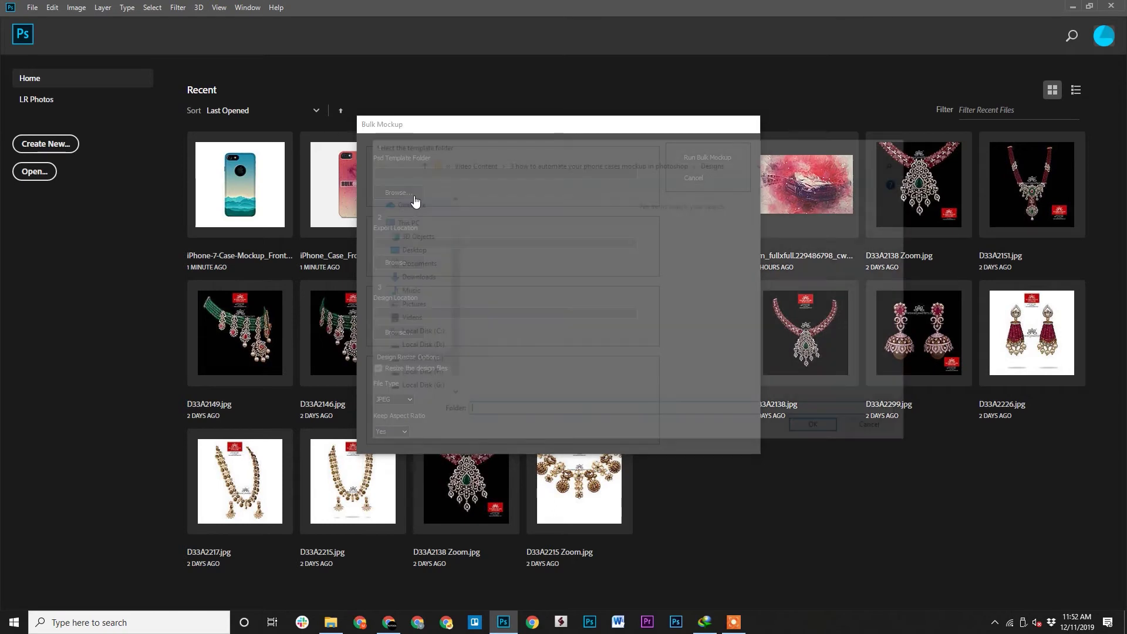
{"action": "left_click", "coordinate": [508, 240]}
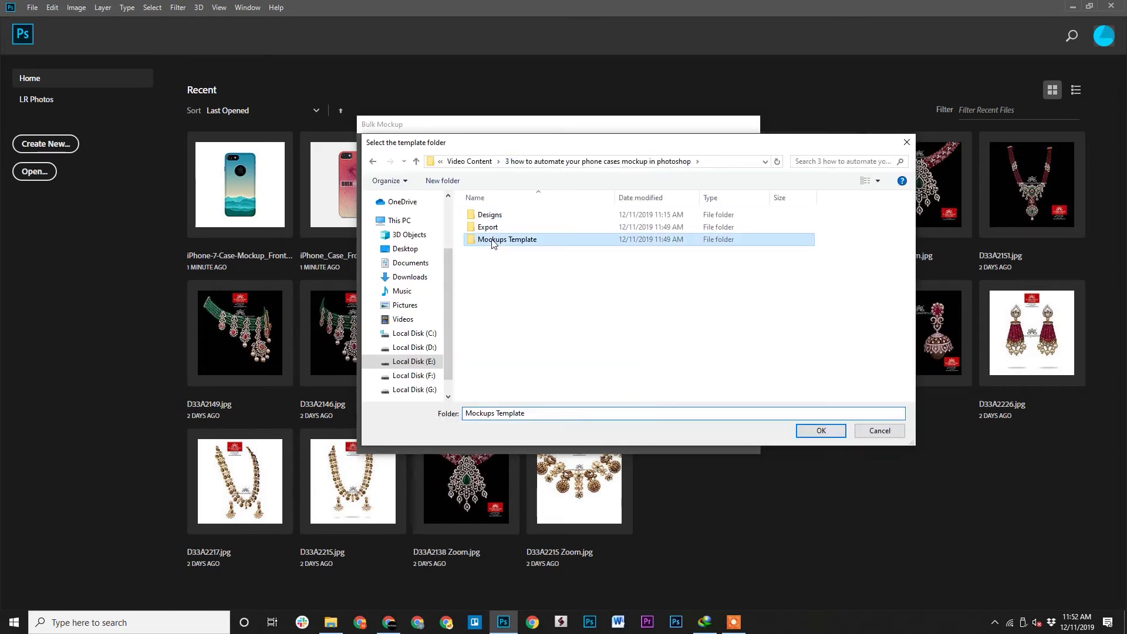
{"action": "left_click", "coordinate": [821, 431]}
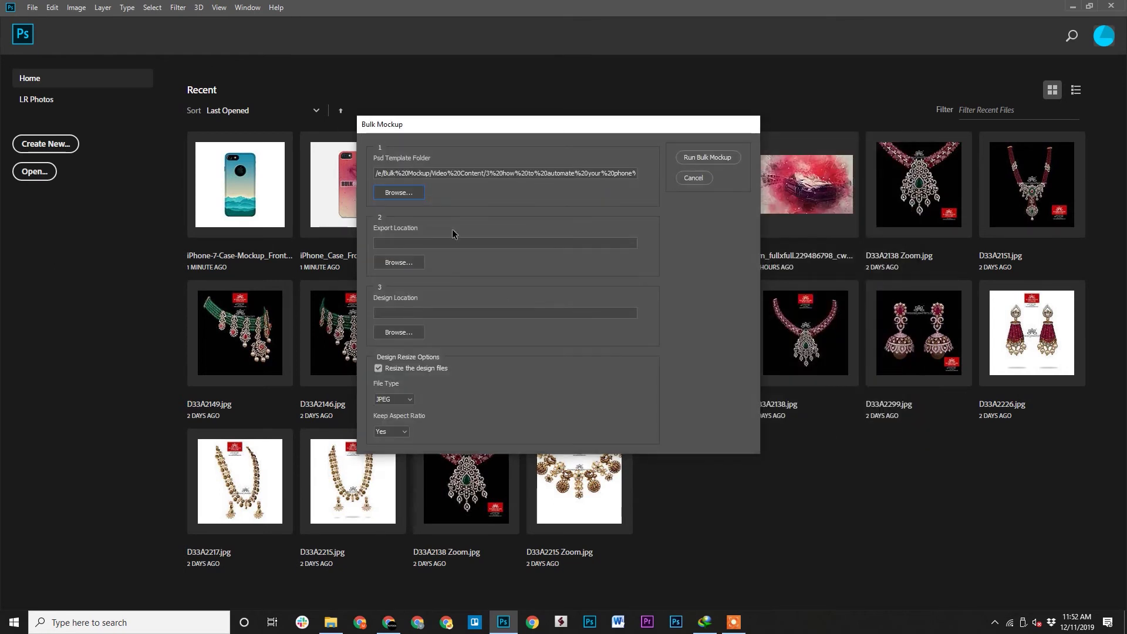
{"action": "left_click", "coordinate": [400, 263]}
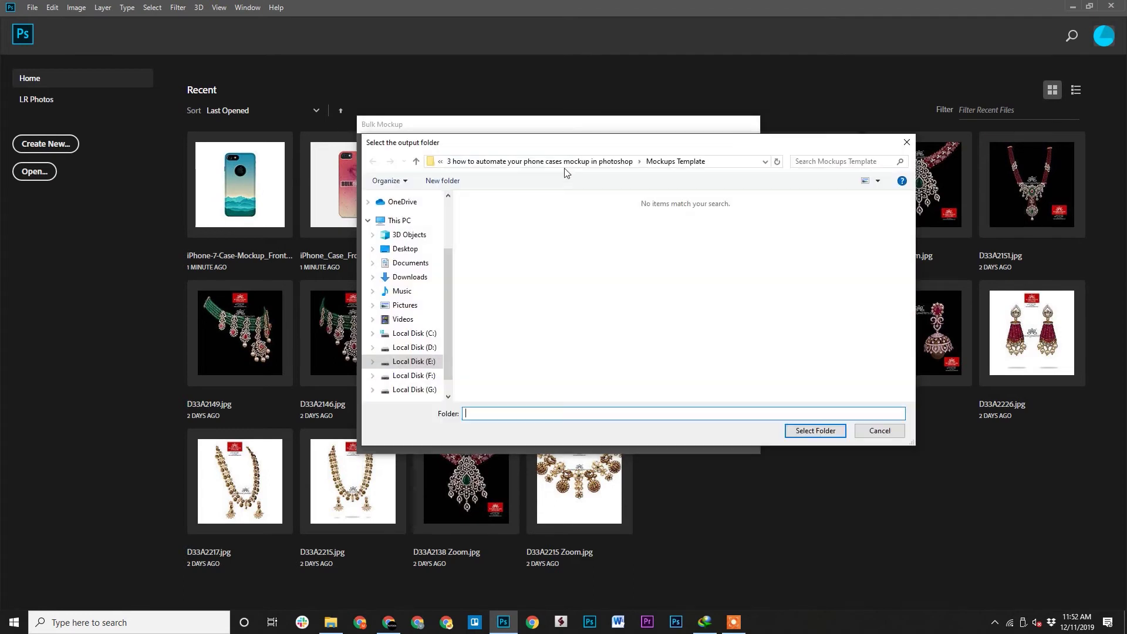
{"action": "left_click", "coordinate": [528, 161]}
{"action": "left_click", "coordinate": [483, 227]}
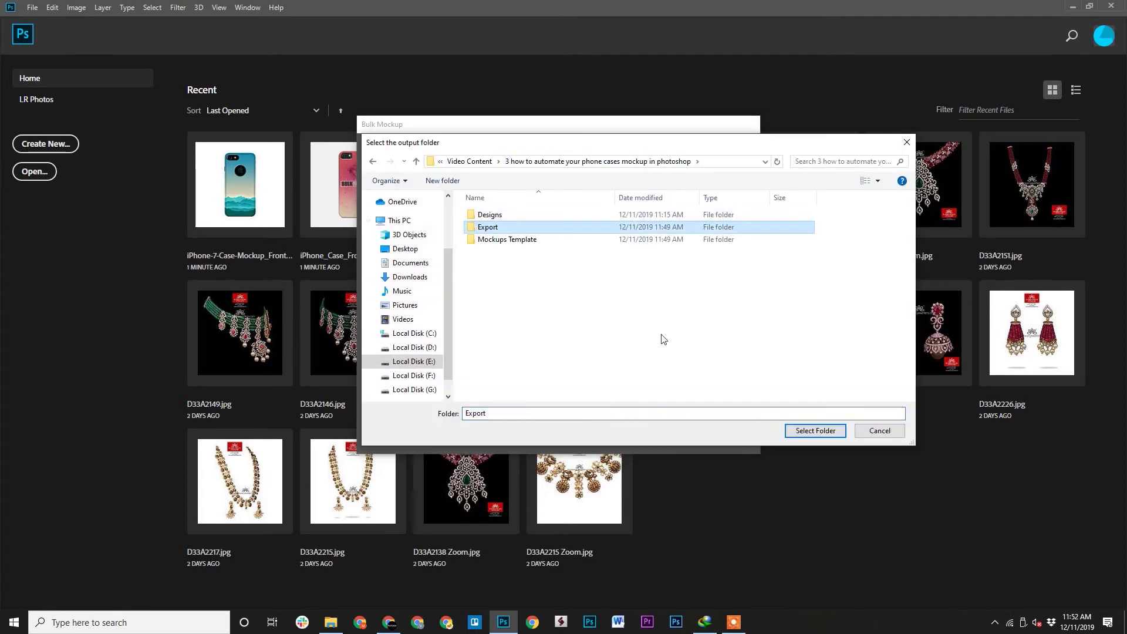
{"action": "left_click", "coordinate": [816, 431]}
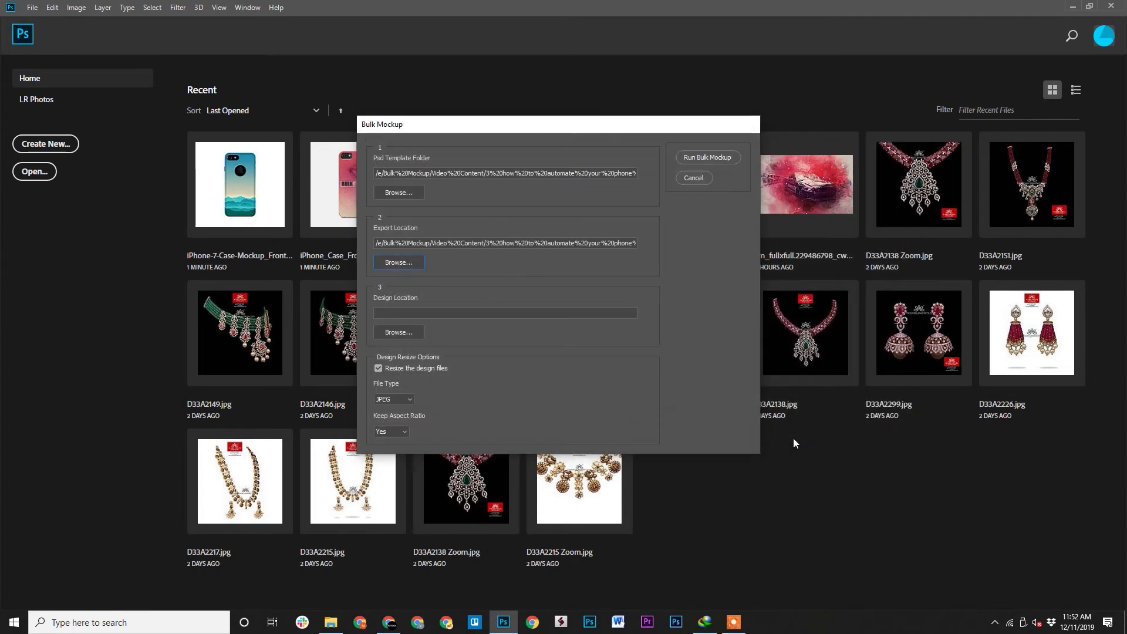
Step: Set Designs as the design folder and turn off resizing of the design files
{"action": "left_click", "coordinate": [411, 334]}
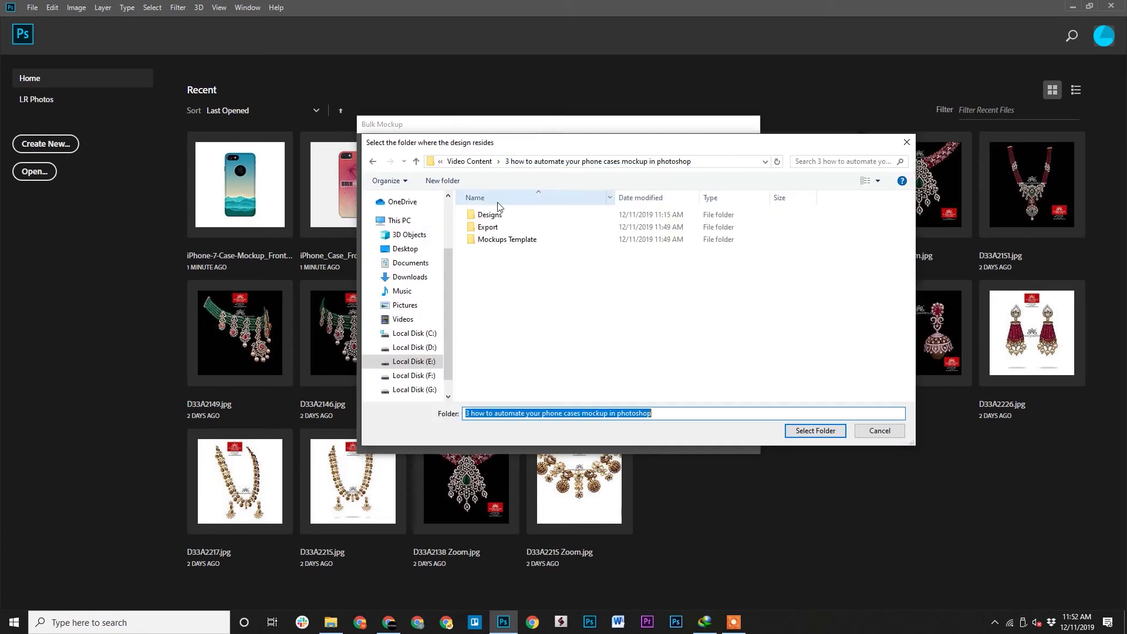
{"action": "left_click", "coordinate": [495, 216]}
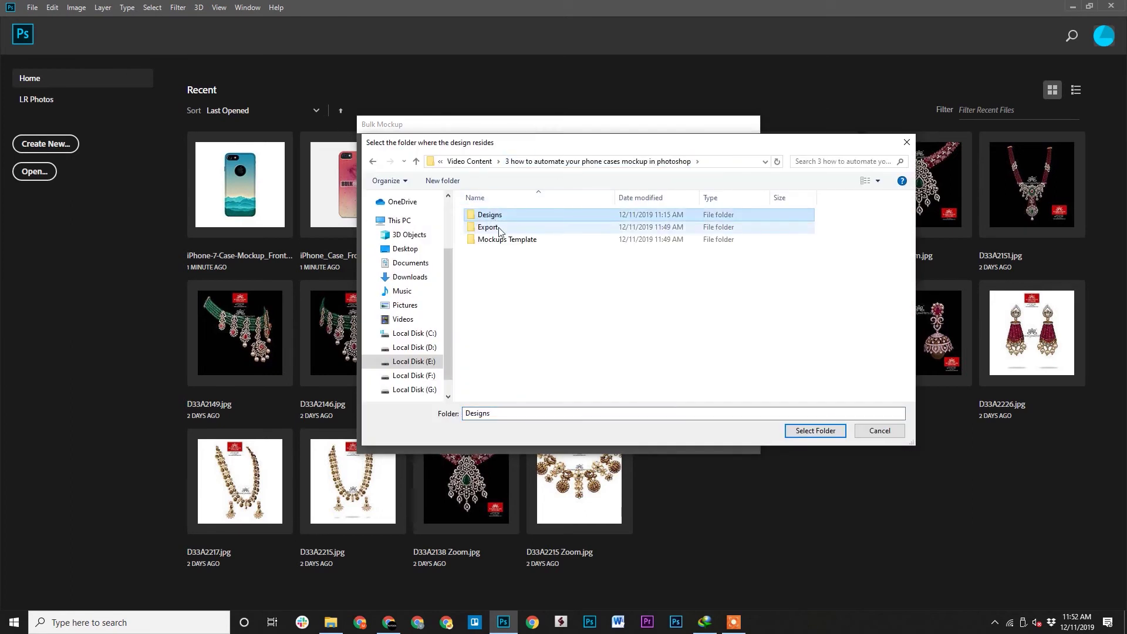
{"action": "left_click", "coordinate": [818, 431]}
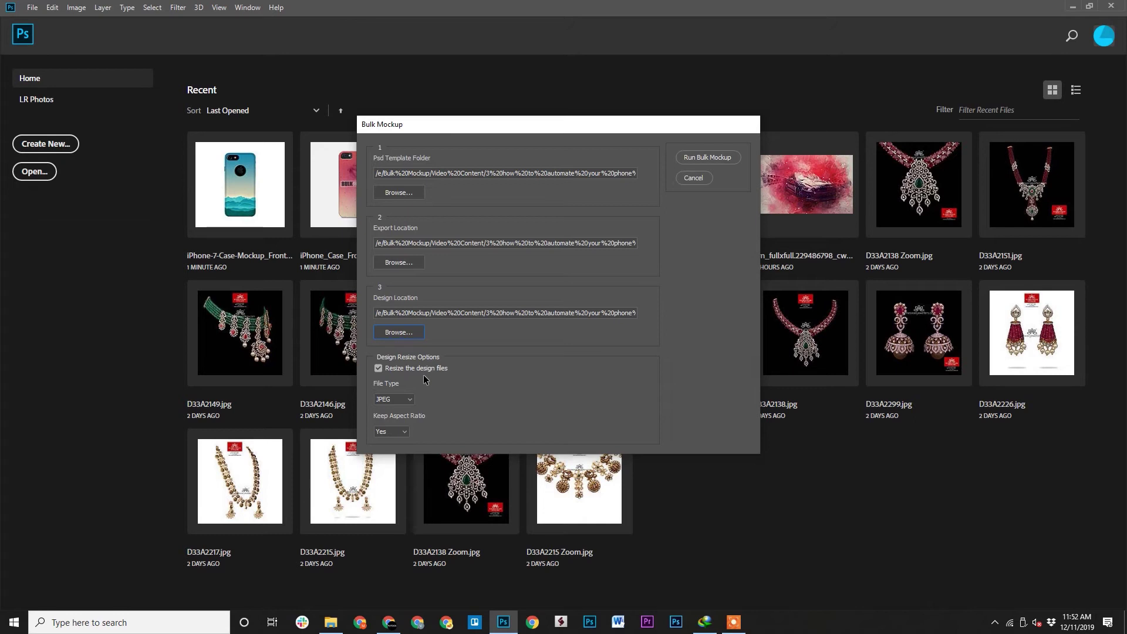
{"action": "left_click", "coordinate": [379, 368]}
Step: Start Run Bulk Mockup to generate the phone case mockups
{"action": "left_click", "coordinate": [718, 158]}
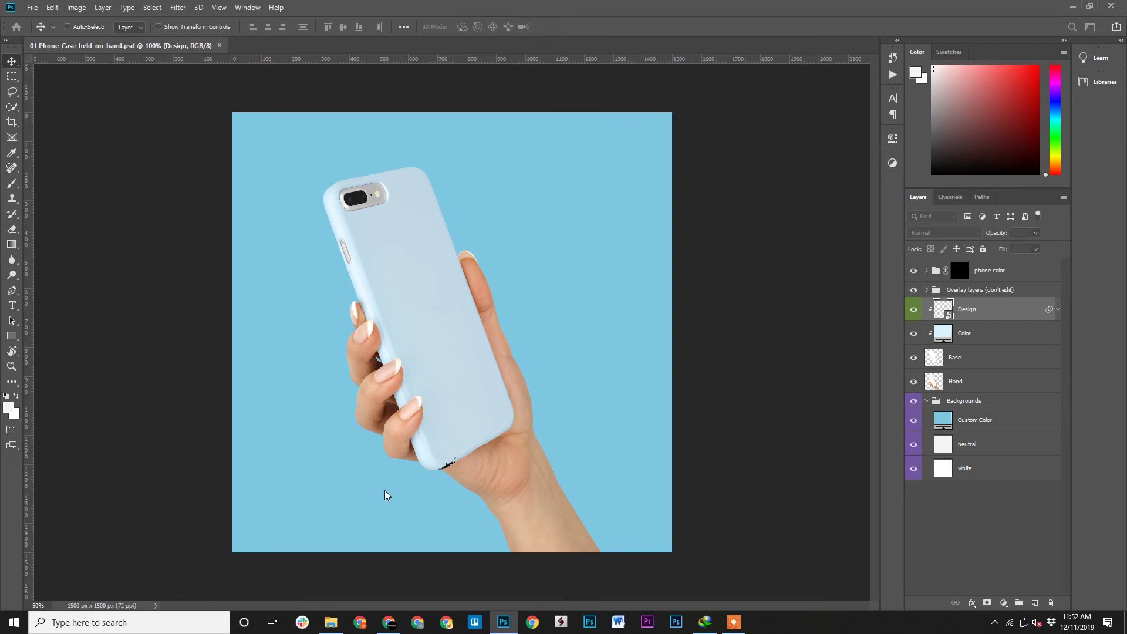
Step: Move the project window to the right half, then open Export and check Blossom's mockups
{"action": "left_click", "coordinate": [333, 626]}
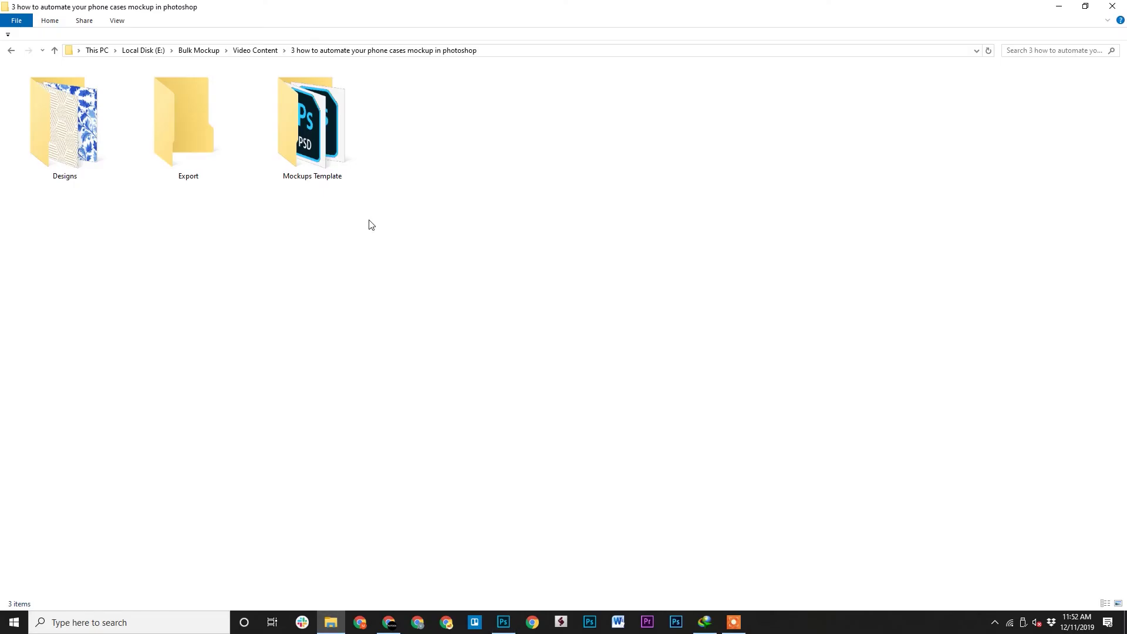
{"action": "mouse_move", "coordinate": [505, 13]}
{"action": "left_mouse_down"}
{"action": "mouse_move", "coordinate": [837, 72]}
{"action": "mouse_move", "coordinate": [836, 33]}
{"action": "left_mouse_up"}
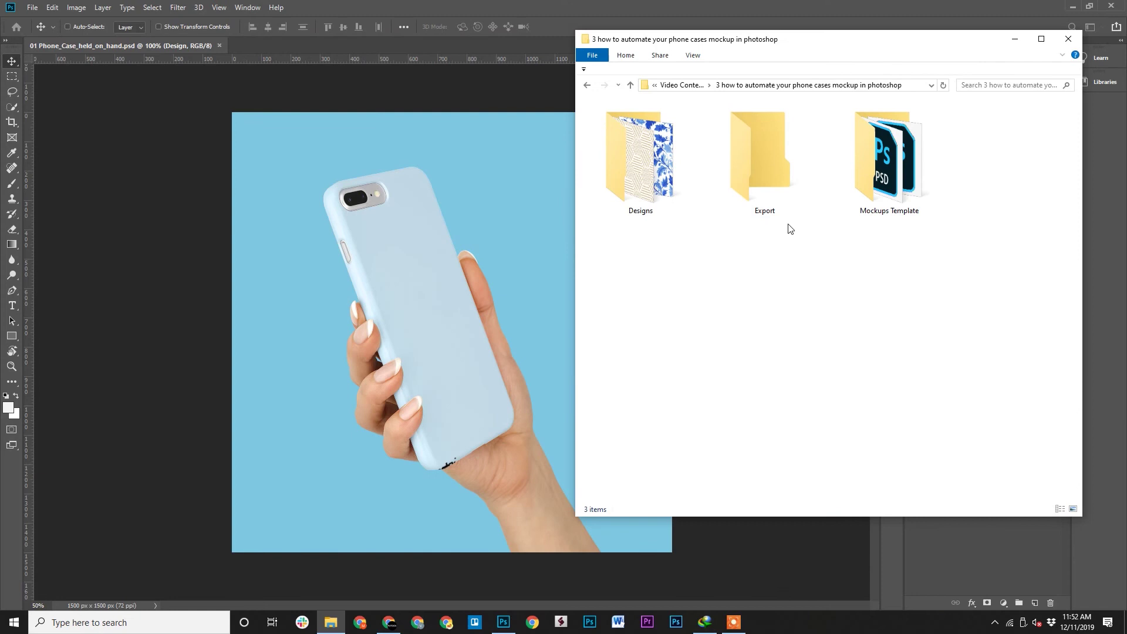
{"action": "double_click", "coordinate": [772, 167]}
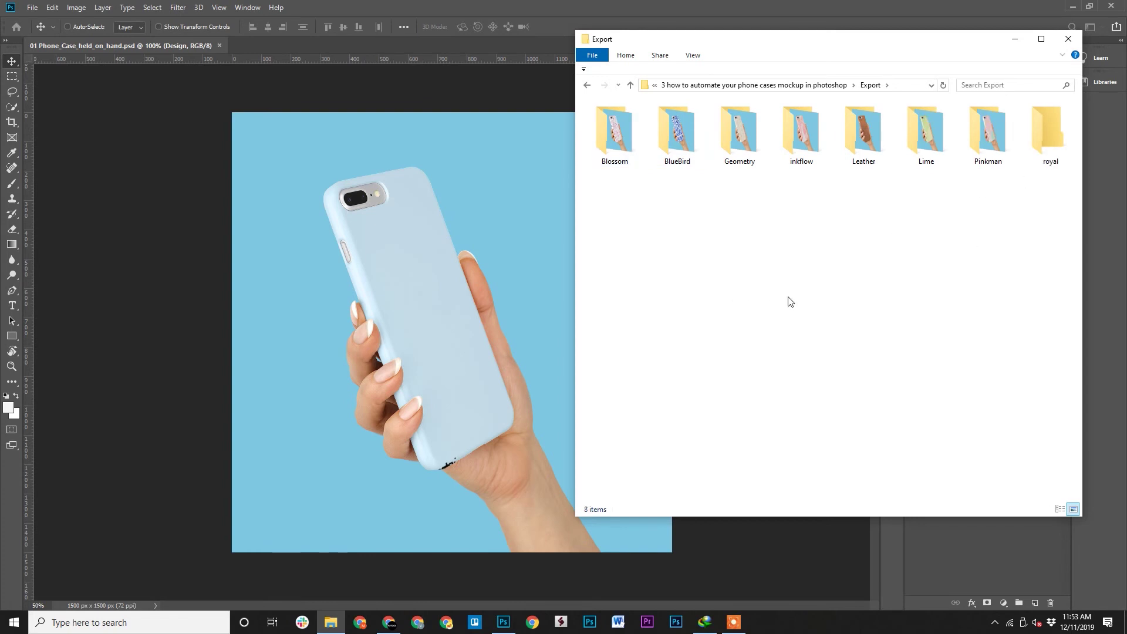
{"action": "double_click", "coordinate": [612, 137]}
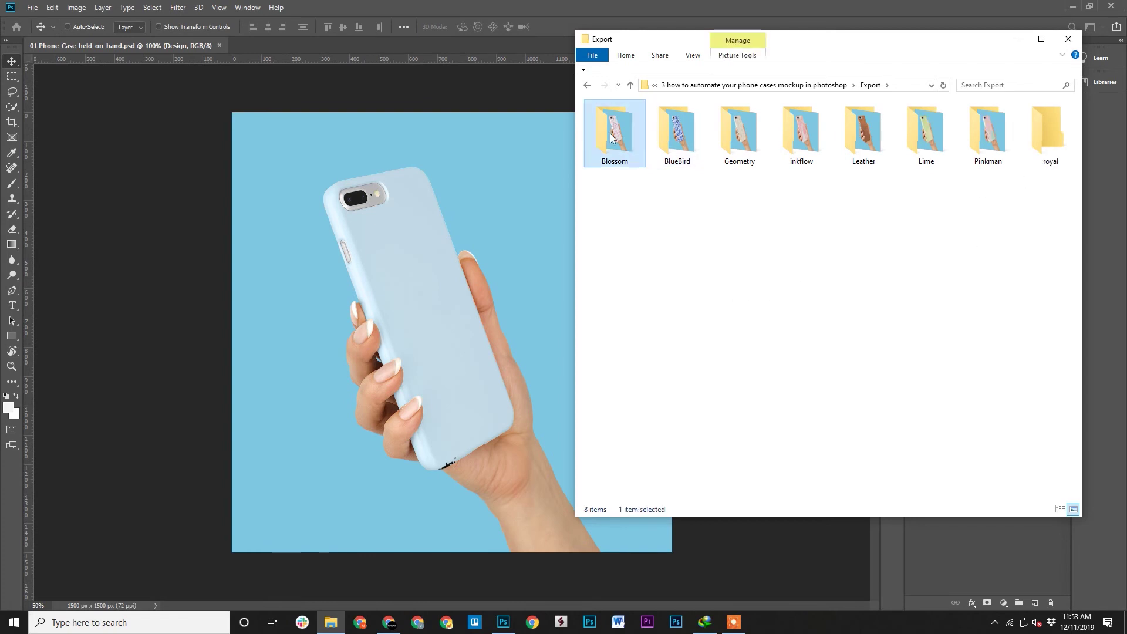
{"action": "key", "text": "alt+Left"}
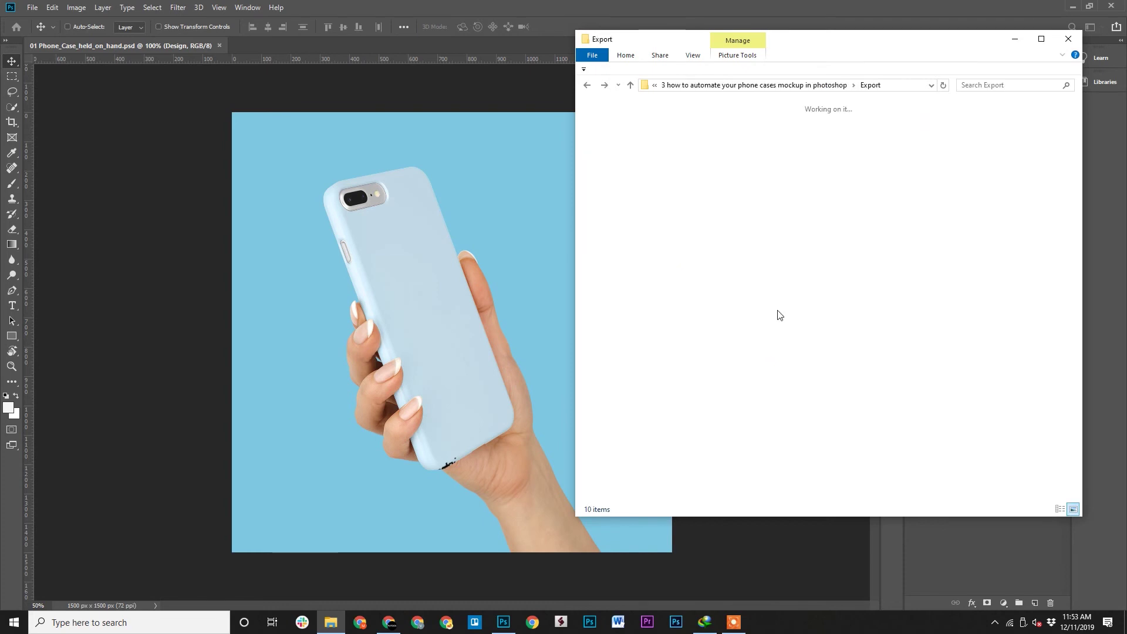
Step: Check the inkflow, Lime and wave mockup folders, ending back in Export
{"action": "double_click", "coordinate": [801, 130]}
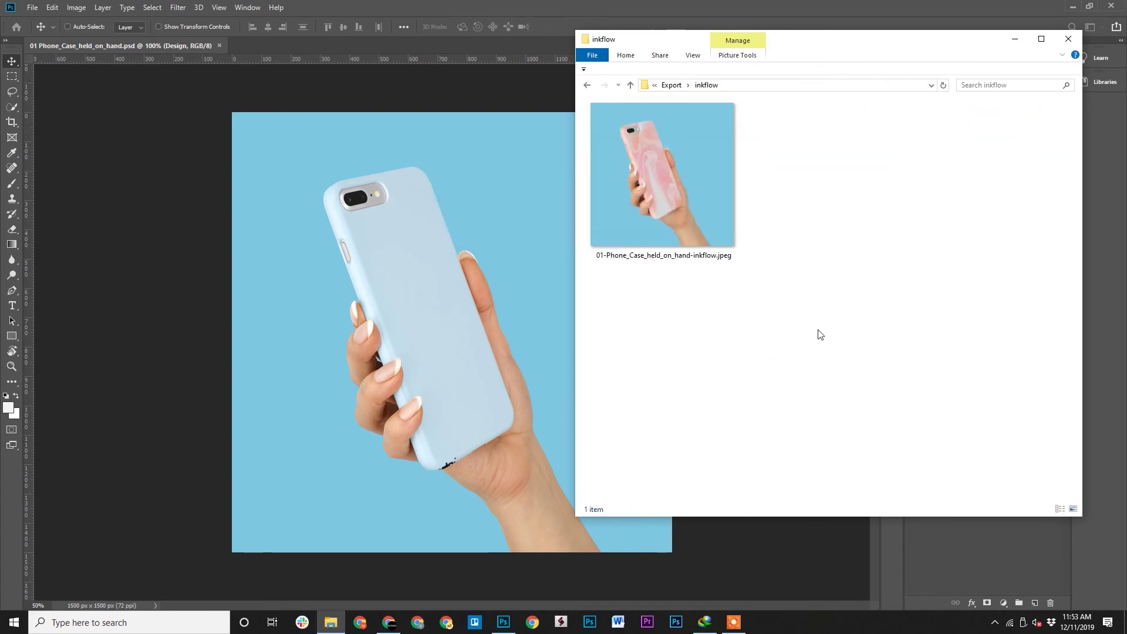
{"action": "key", "text": "alt+Left"}
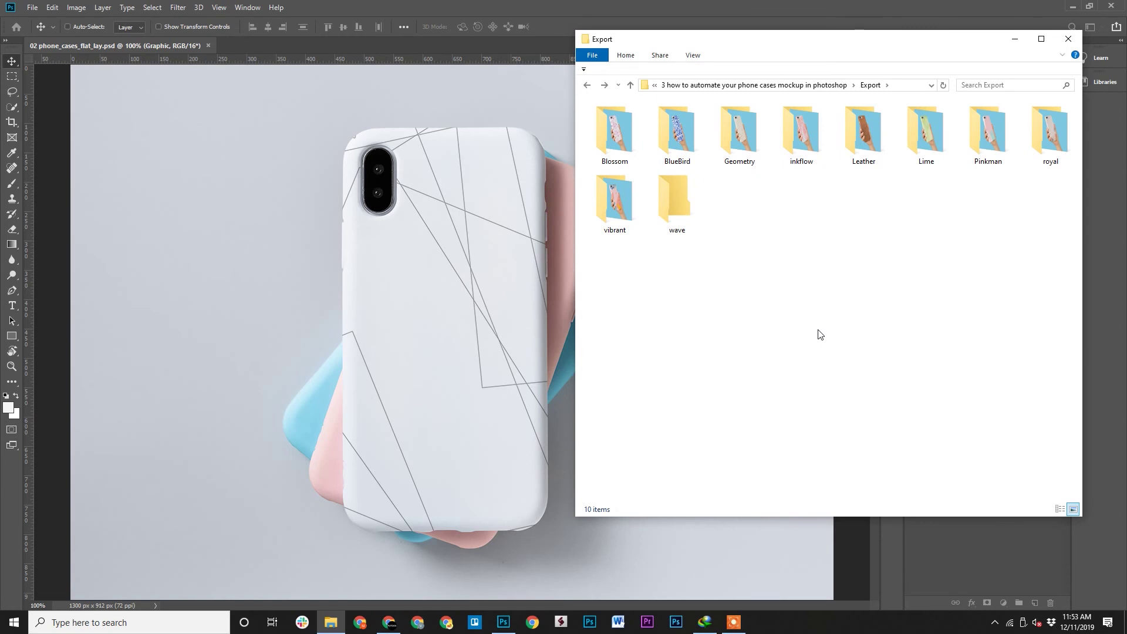
{"action": "double_click", "coordinate": [807, 140]}
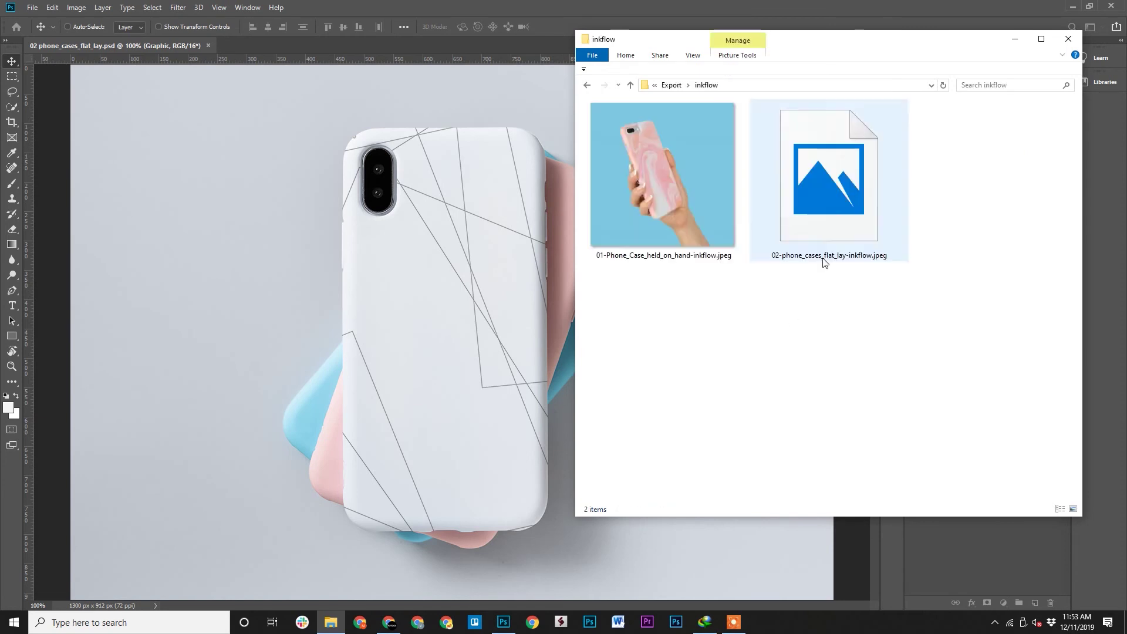
{"action": "key", "text": "alt+Left"}
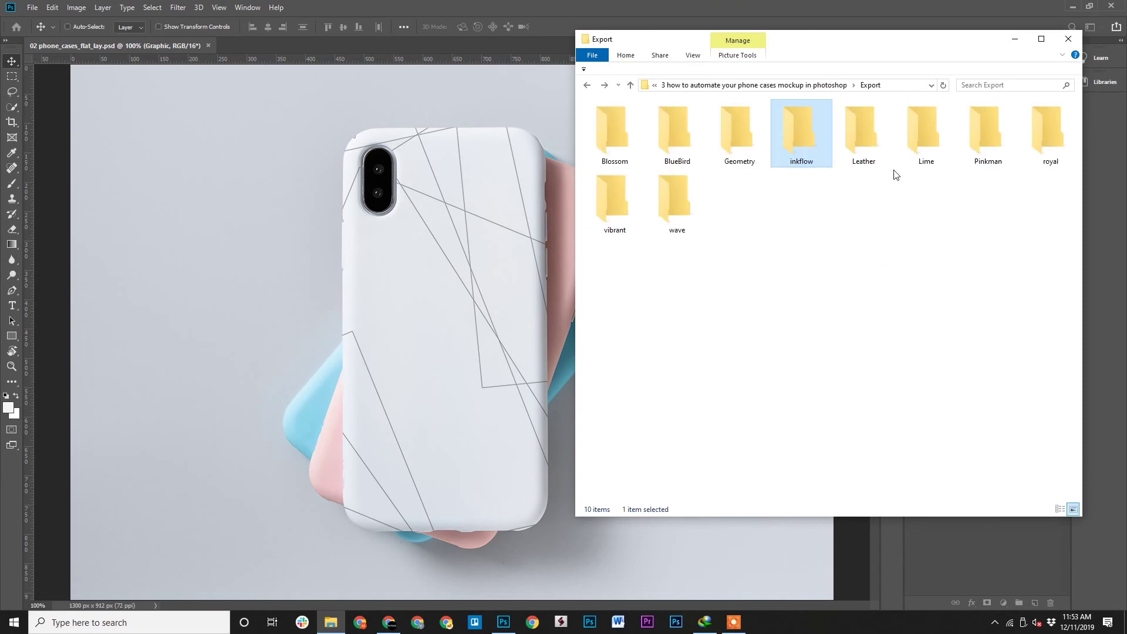
{"action": "double_click", "coordinate": [898, 139]}
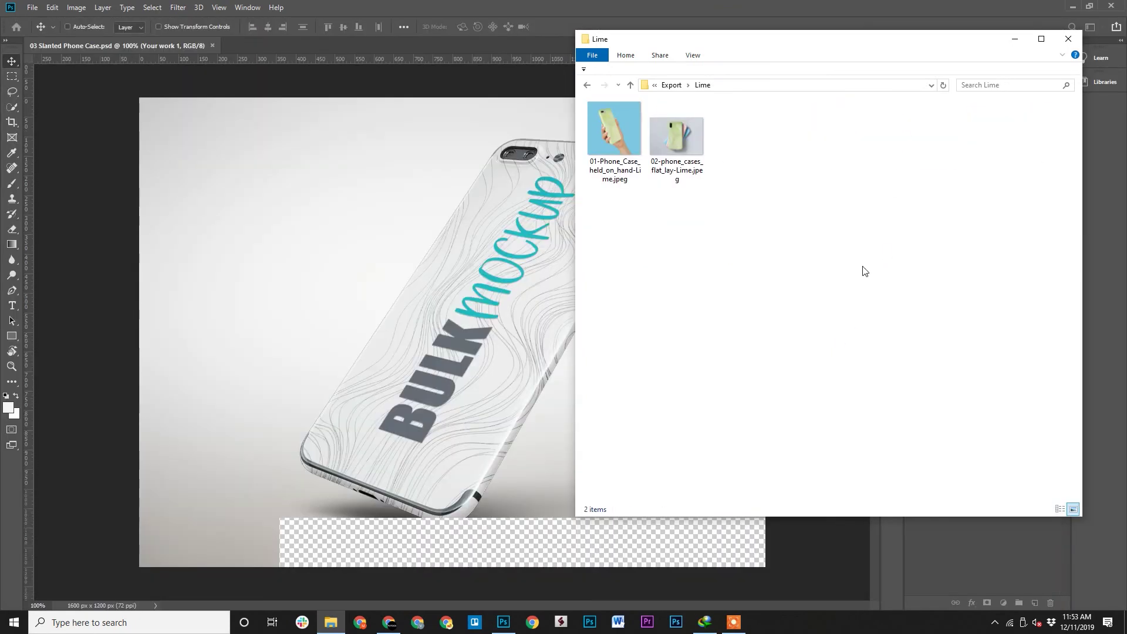
{"action": "key", "text": "alt+Left"}
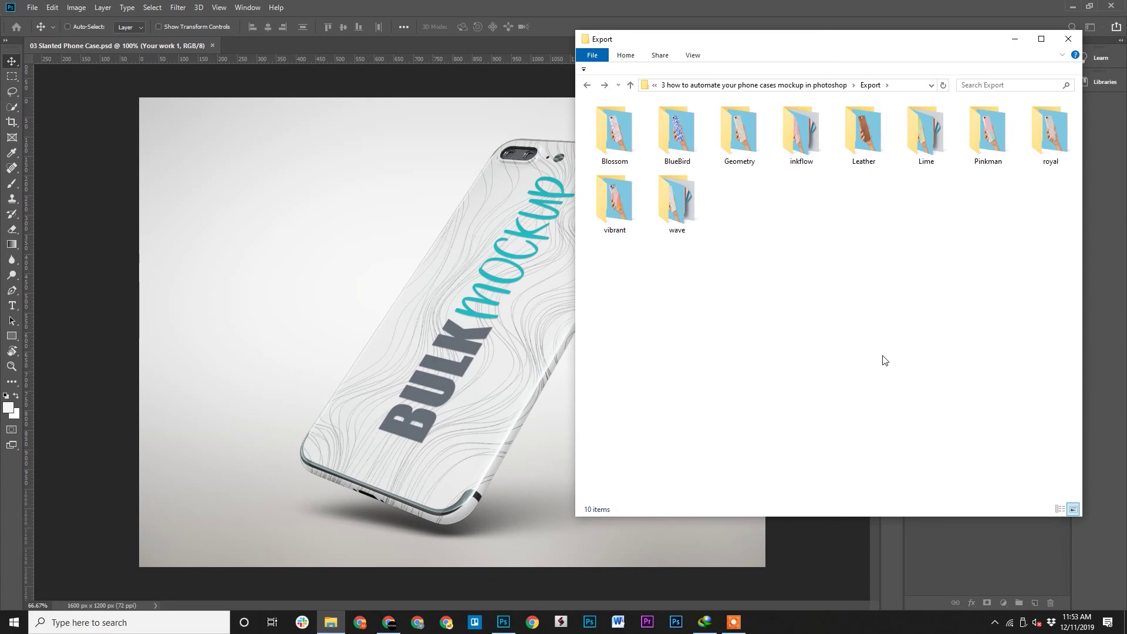
{"action": "double_click", "coordinate": [679, 203]}
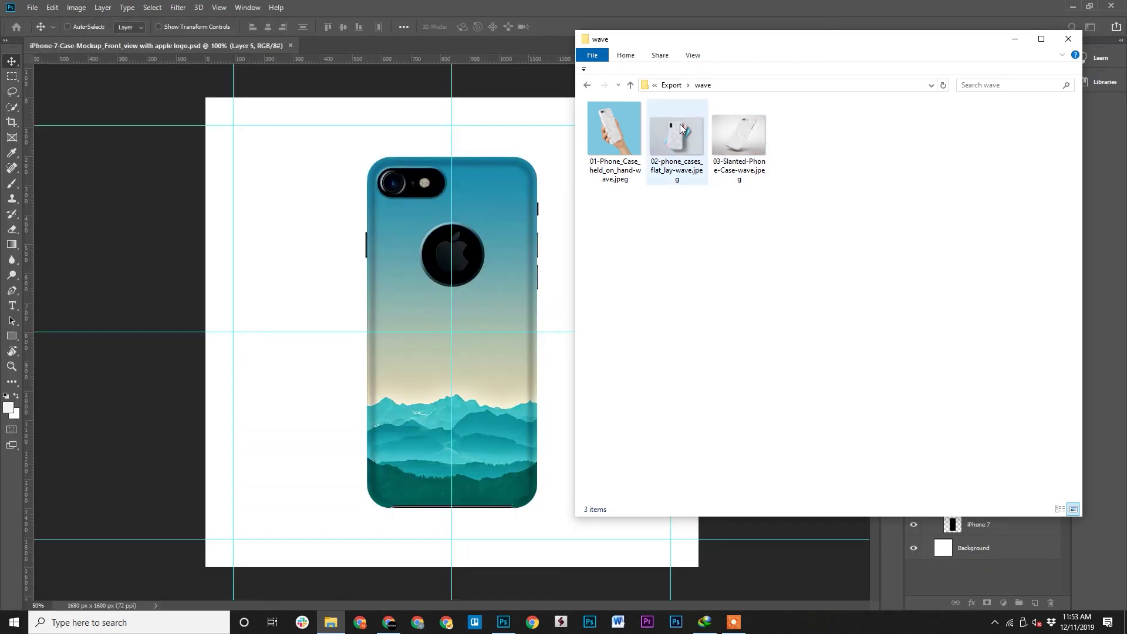
{"action": "left_click", "coordinate": [670, 86]}
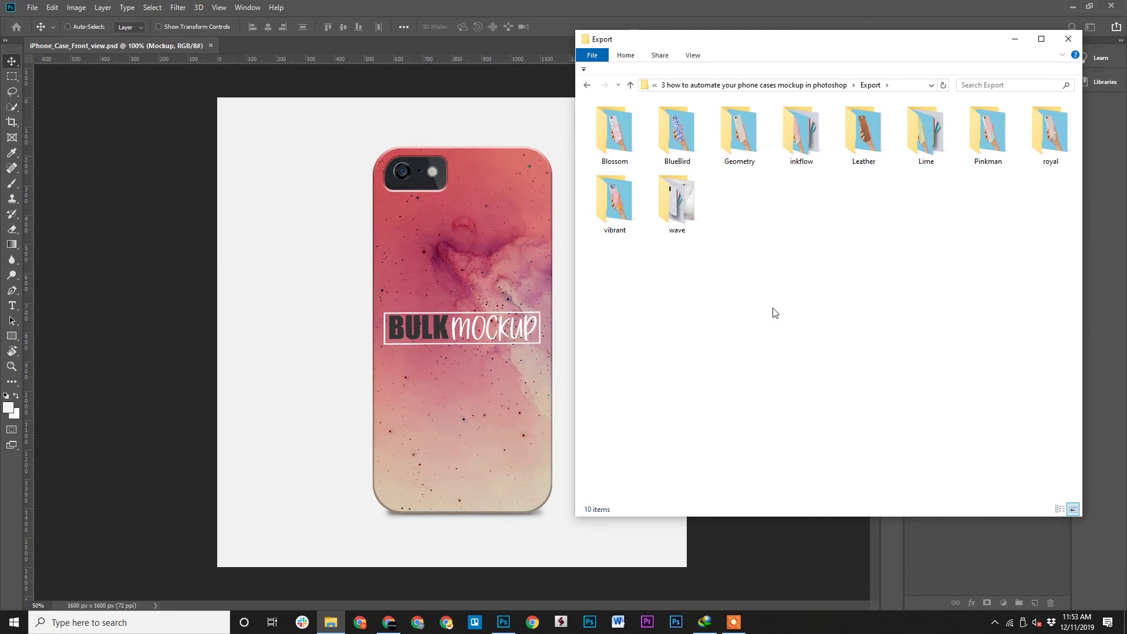
{"action": "scroll", "coordinate": [809, 289], "scroll_direction": "up", "scroll_amount": 3, "text": "ctrl"}
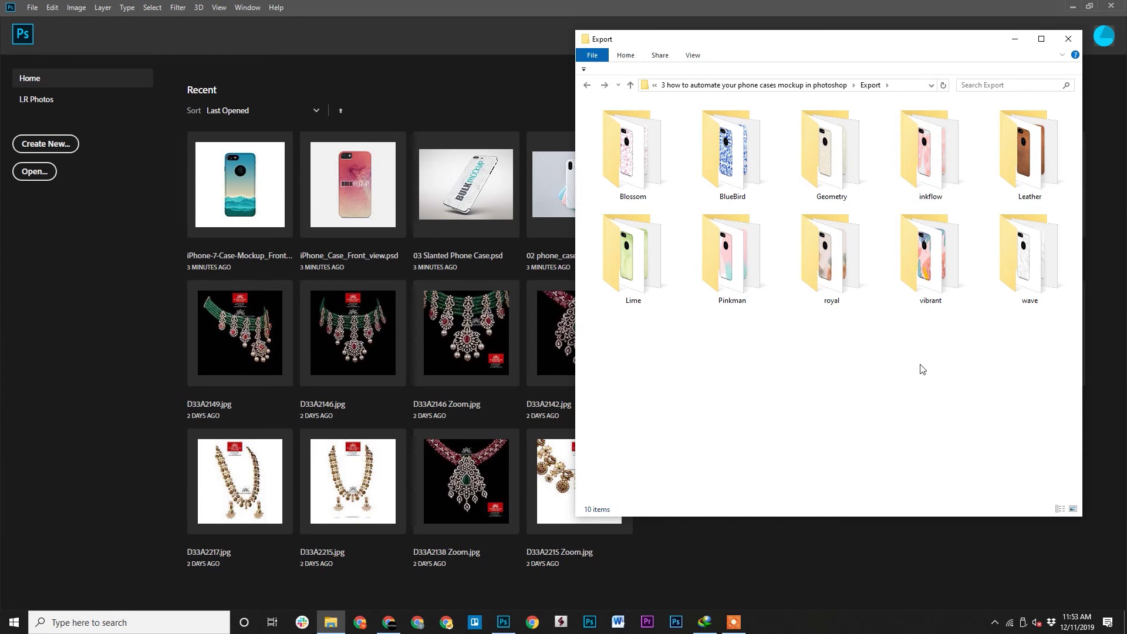
Step: Search Export for 'jpe' and show the 50 JPEG results as large icons in an enlarged window
{"action": "left_click", "coordinate": [971, 85]}
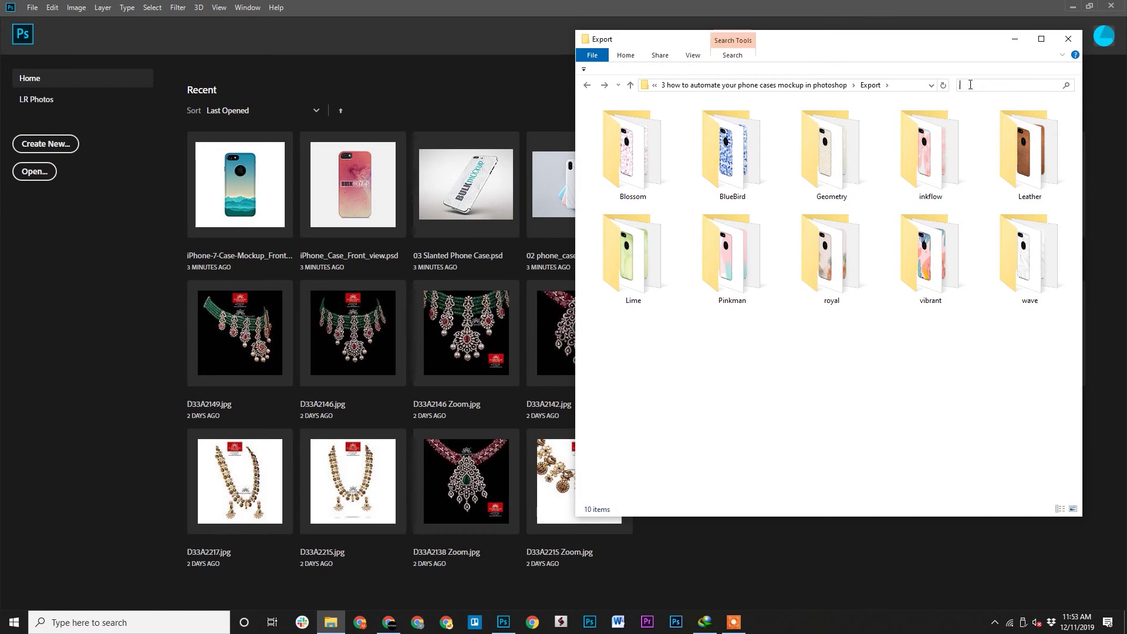
{"action": "type", "text": "jpe"}
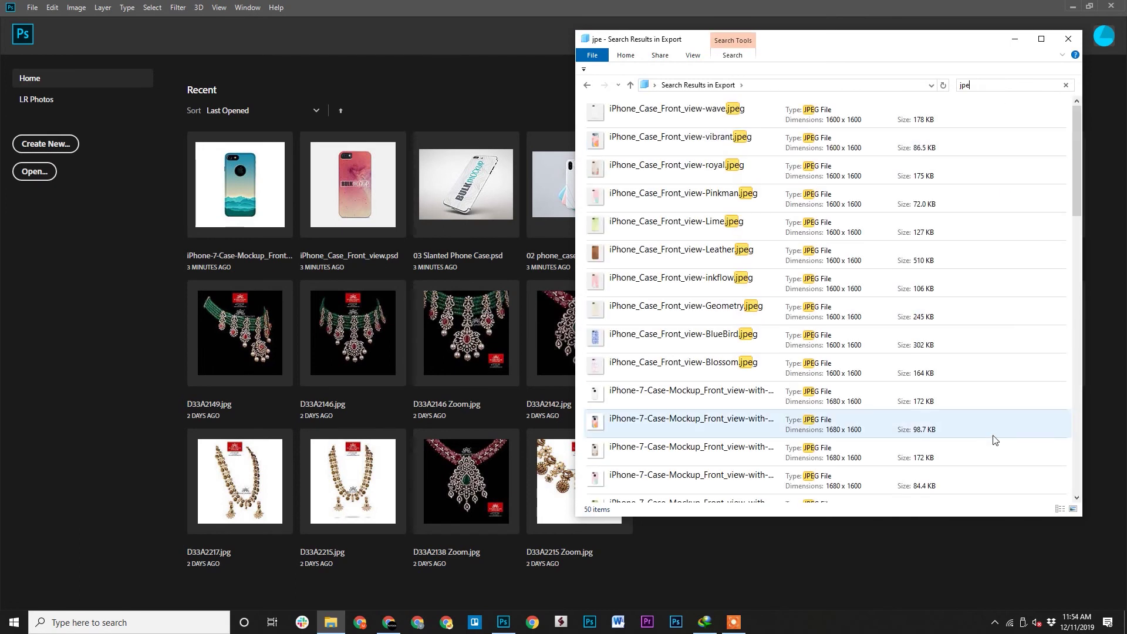
{"action": "left_click", "coordinate": [1073, 509]}
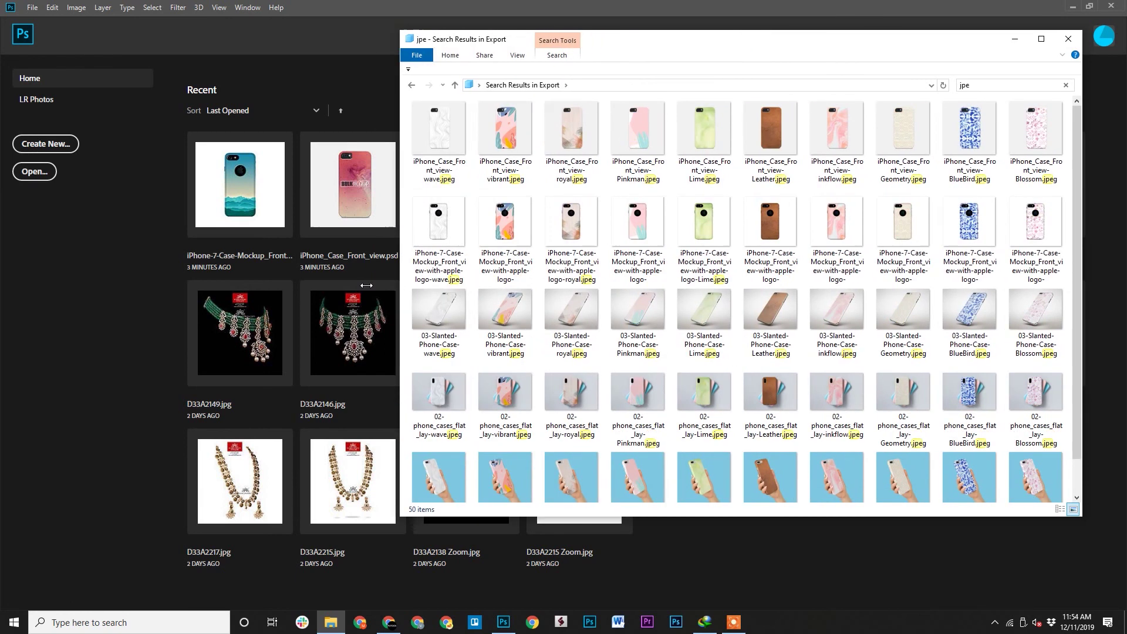
{"action": "left_click_drag", "start_coordinate": [573, 278], "coordinate": [275, 278]}
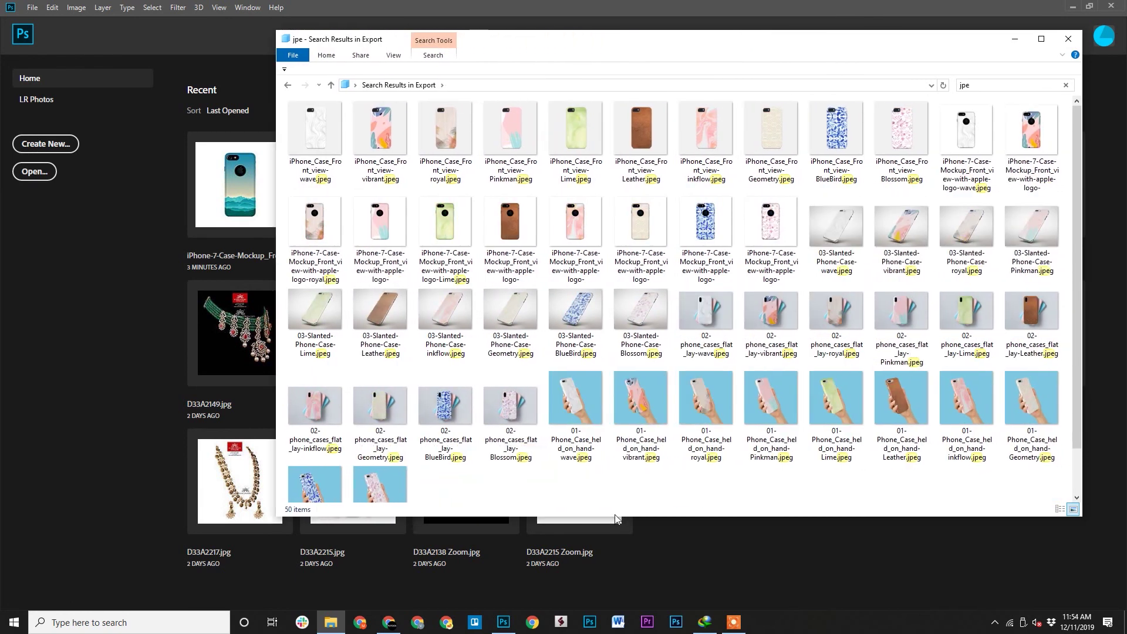
{"action": "left_click_drag", "start_coordinate": [619, 517], "coordinate": [623, 588]}
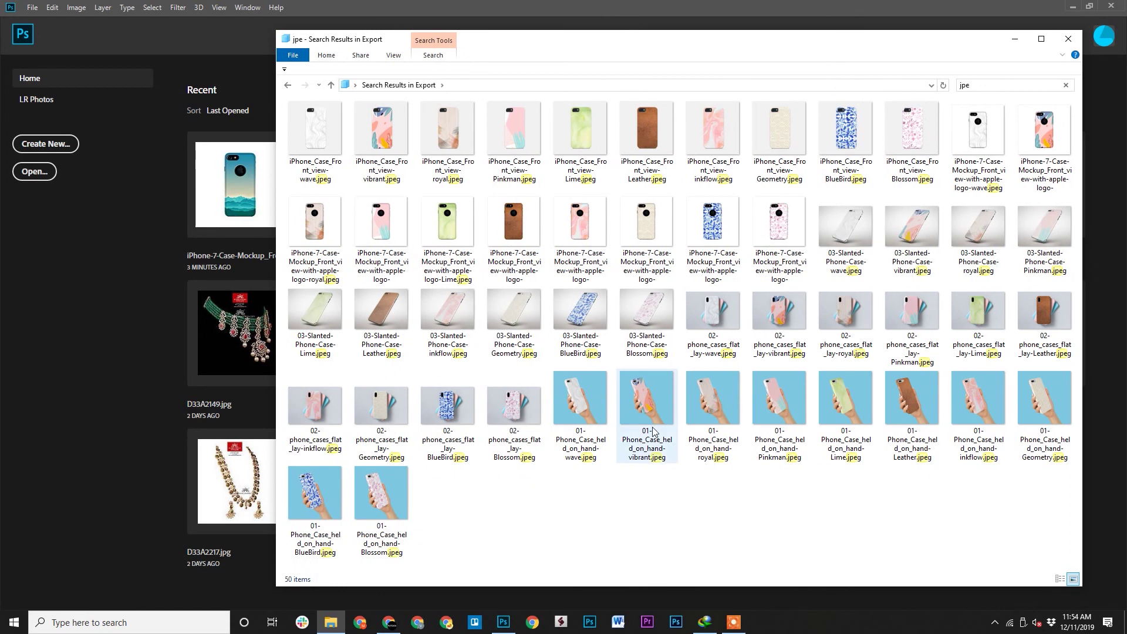
{"action": "scroll", "coordinate": [653, 428], "scroll_direction": "up", "scroll_amount": 4, "text": "ctrl"}
{"action": "scroll", "coordinate": [653, 429], "scroll_direction": "up", "scroll_amount": 1, "text": "ctrl"}
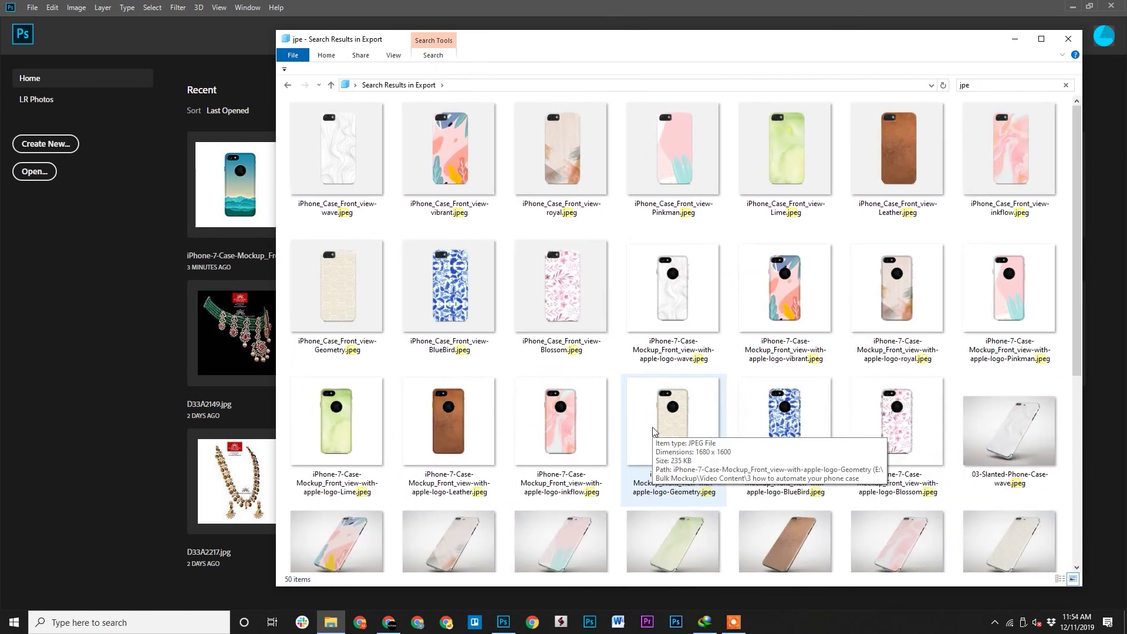
{"action": "scroll", "coordinate": [652, 429], "scroll_direction": "up", "scroll_amount": 1, "text": "ctrl"}
{"action": "scroll", "coordinate": [653, 430], "scroll_direction": "up", "scroll_amount": 1, "text": "ctrl"}
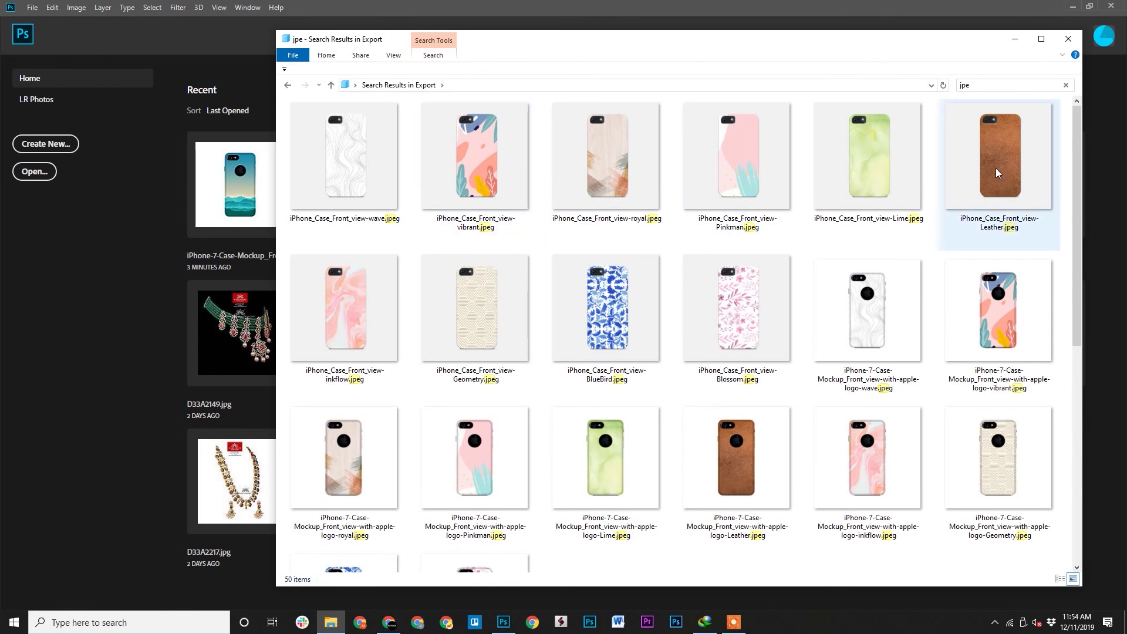
{"action": "scroll", "coordinate": [996, 169], "scroll_direction": "down", "scroll_amount": 3}
{"action": "scroll", "coordinate": [997, 168], "scroll_direction": "down", "scroll_amount": 3}
{"action": "scroll", "coordinate": [995, 169], "scroll_direction": "down", "scroll_amount": 3}
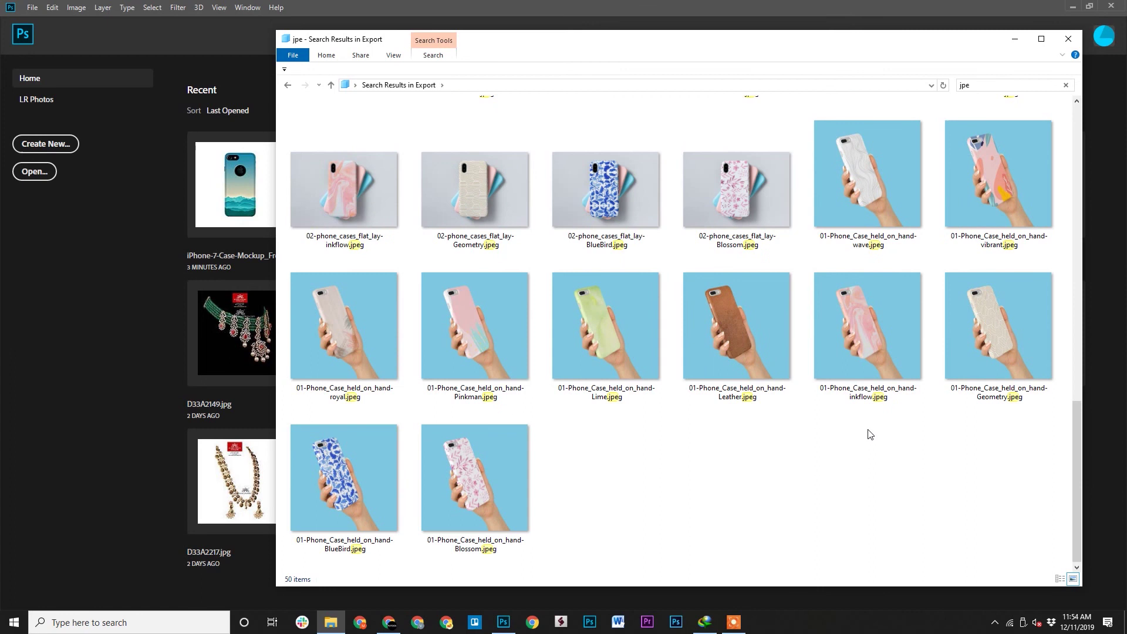
{"action": "scroll", "coordinate": [552, 486], "scroll_direction": "up", "scroll_amount": 3}
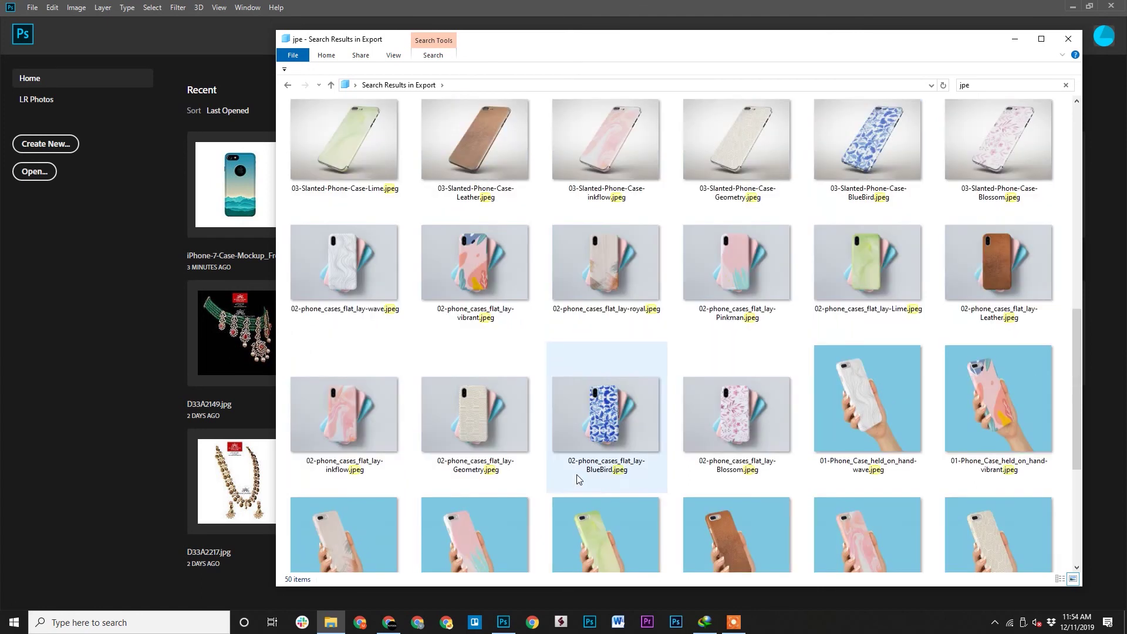
{"action": "scroll", "coordinate": [692, 301], "scroll_direction": "up", "scroll_amount": 5}
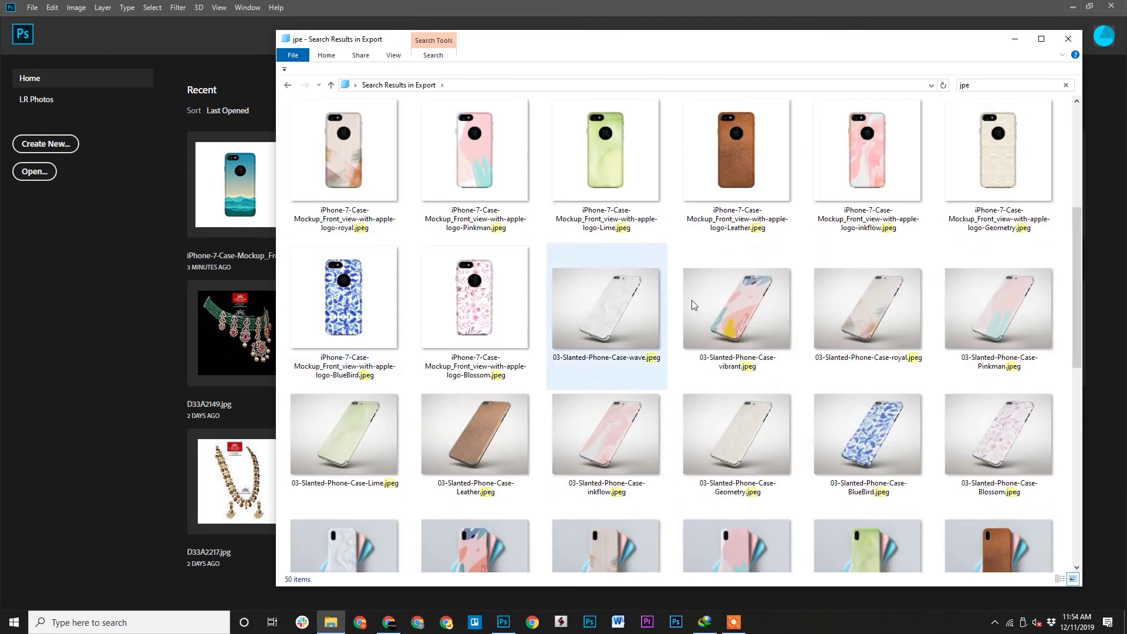
{"action": "scroll", "coordinate": [697, 301], "scroll_direction": "up", "scroll_amount": 3}
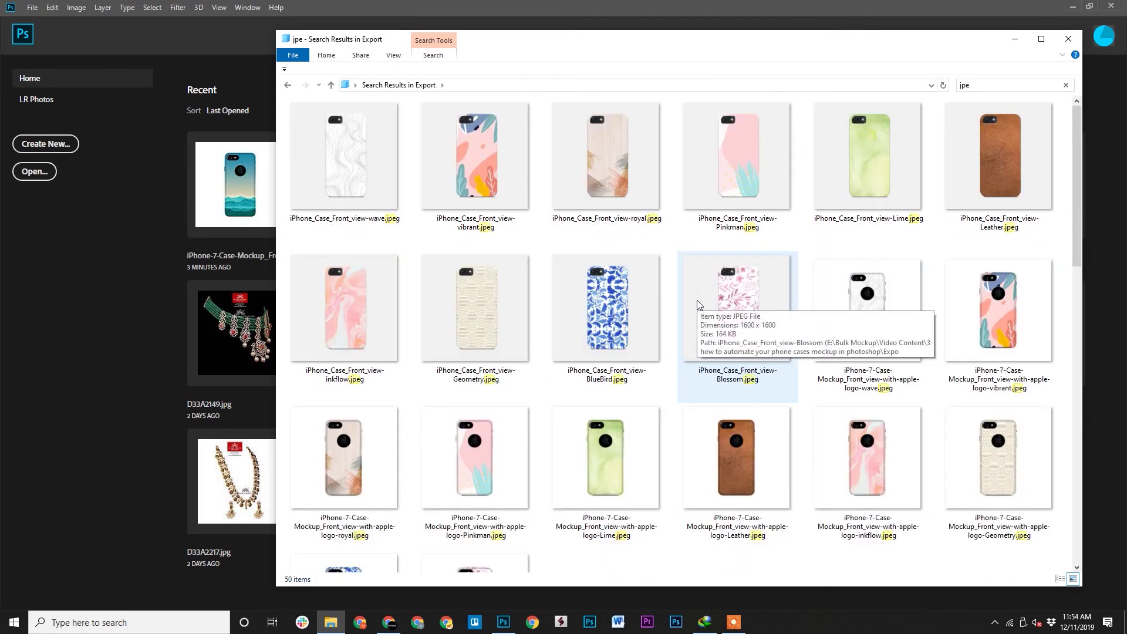
Step: Leave the search and confirm Blossom, inkflow, Pinkman and wave hold five mockups each
{"action": "left_click", "coordinate": [287, 86]}
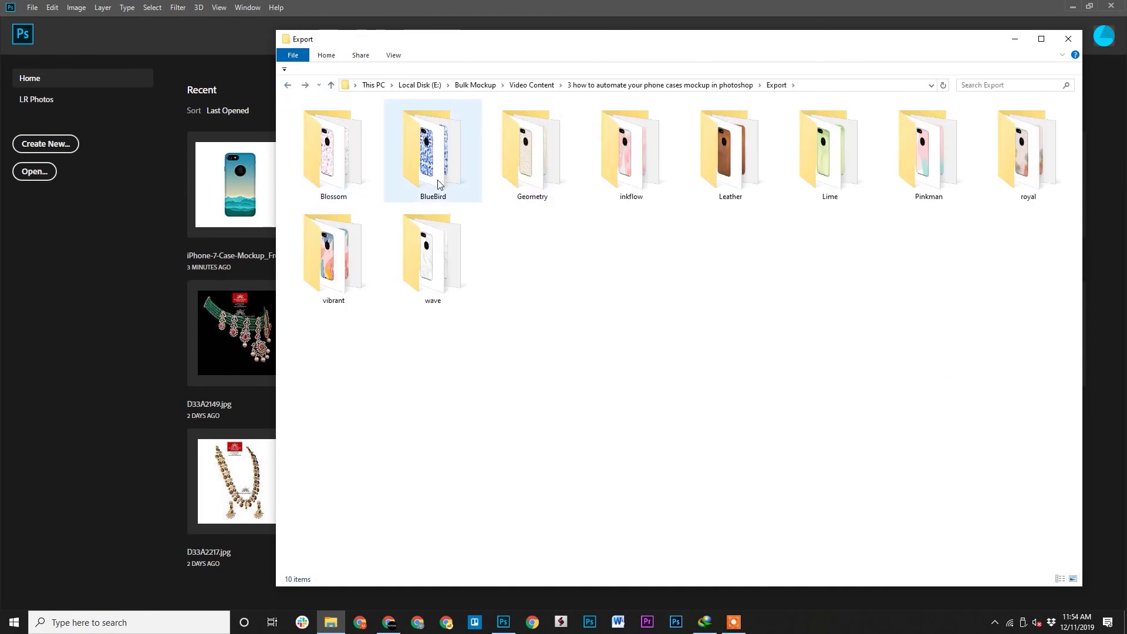
{"action": "double_click", "coordinate": [360, 173]}
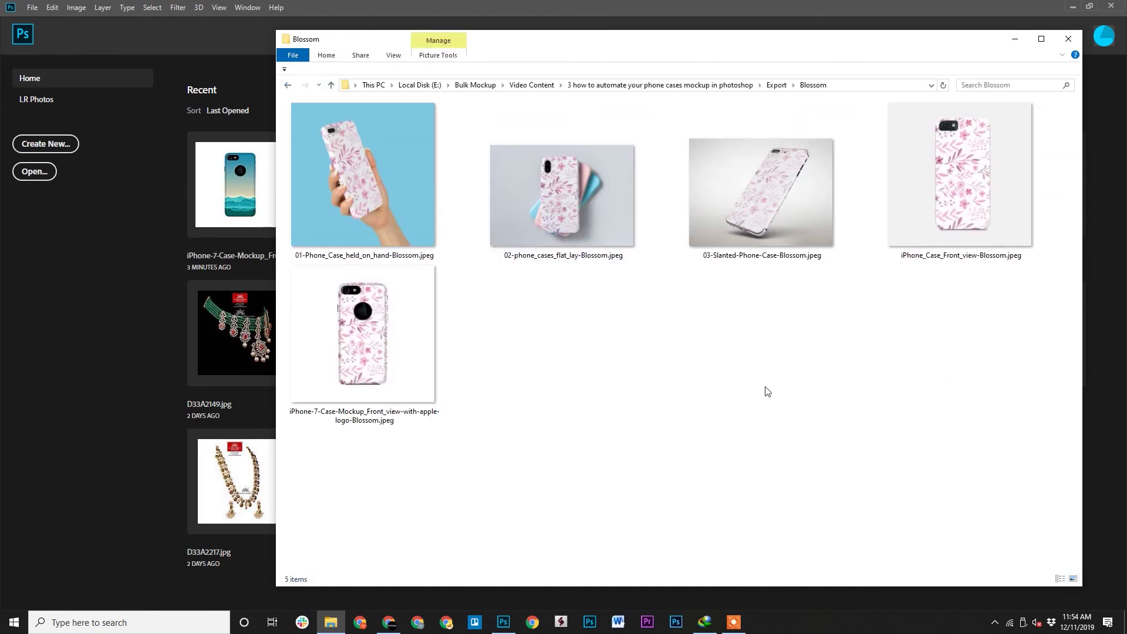
{"action": "key", "text": "alt+Left"}
{"action": "double_click", "coordinate": [635, 172]}
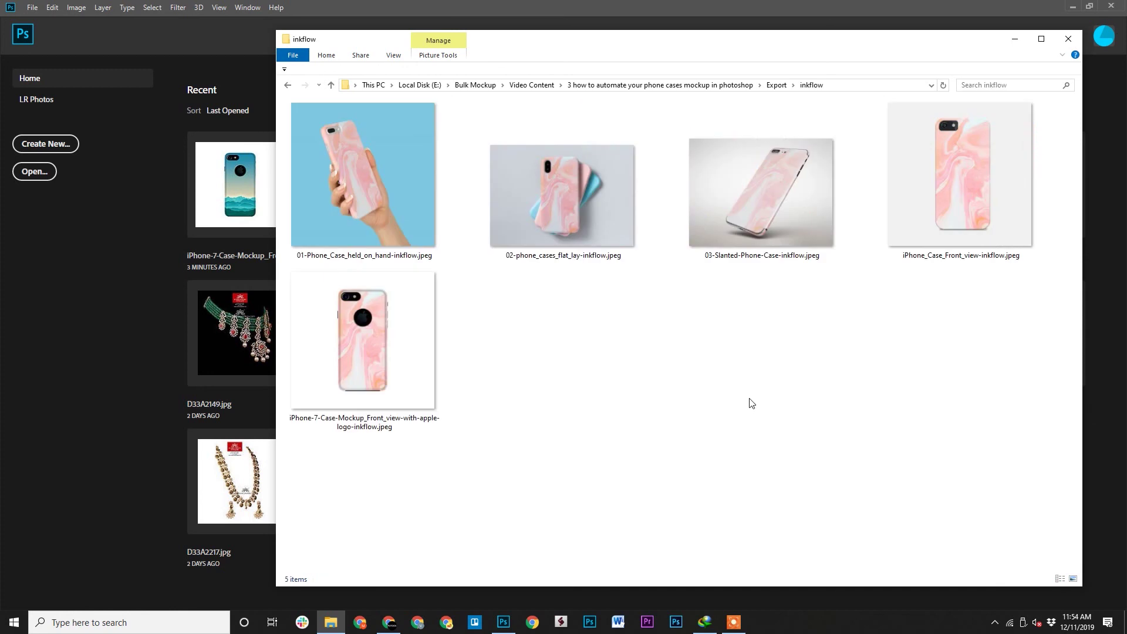
{"action": "key", "text": "alt+Left"}
{"action": "double_click", "coordinate": [924, 159]}
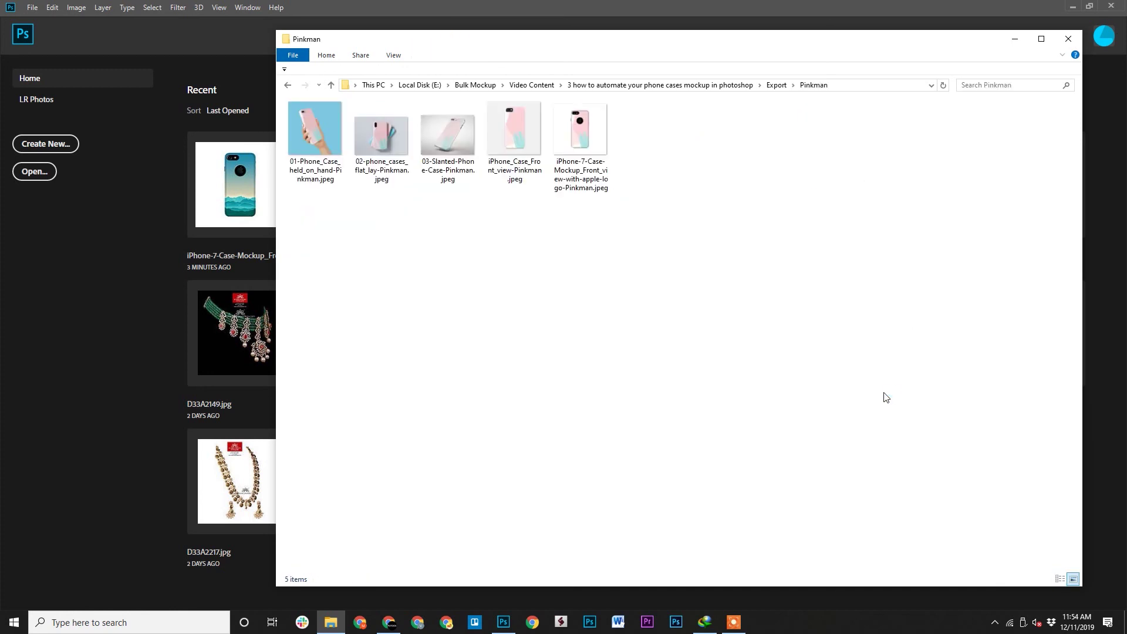
{"action": "key", "text": "alt+Left"}
{"action": "double_click", "coordinate": [400, 269]}
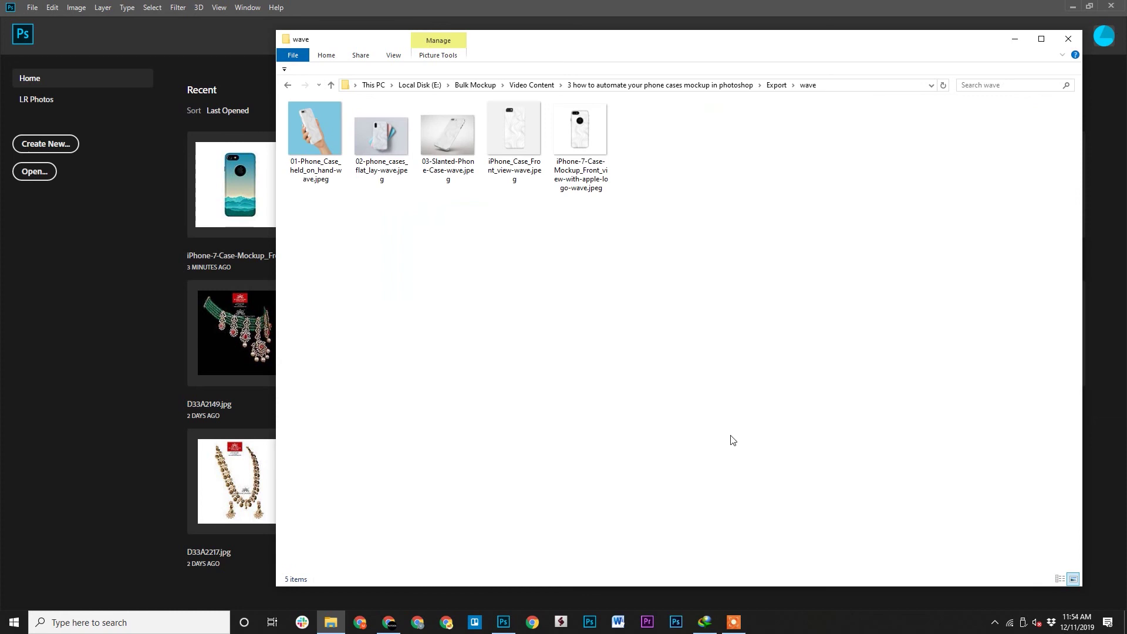
{"action": "key", "text": "alt+Left"}
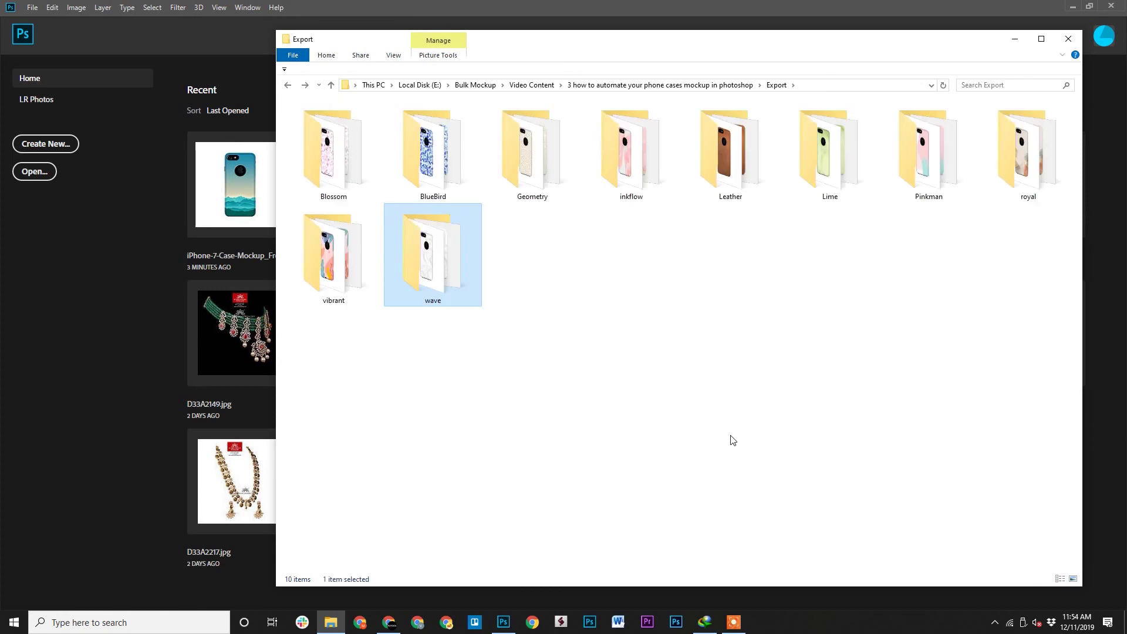